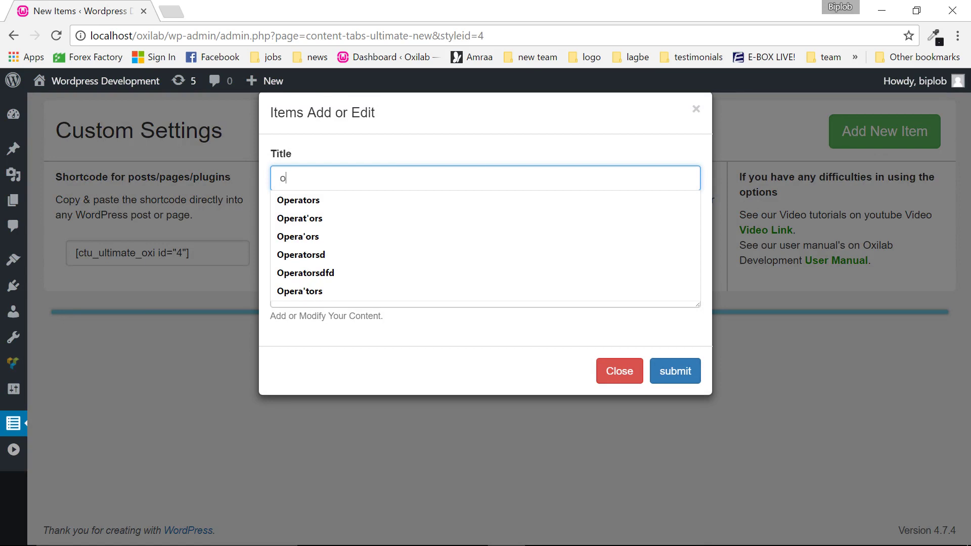
pyautogui.press('Return')
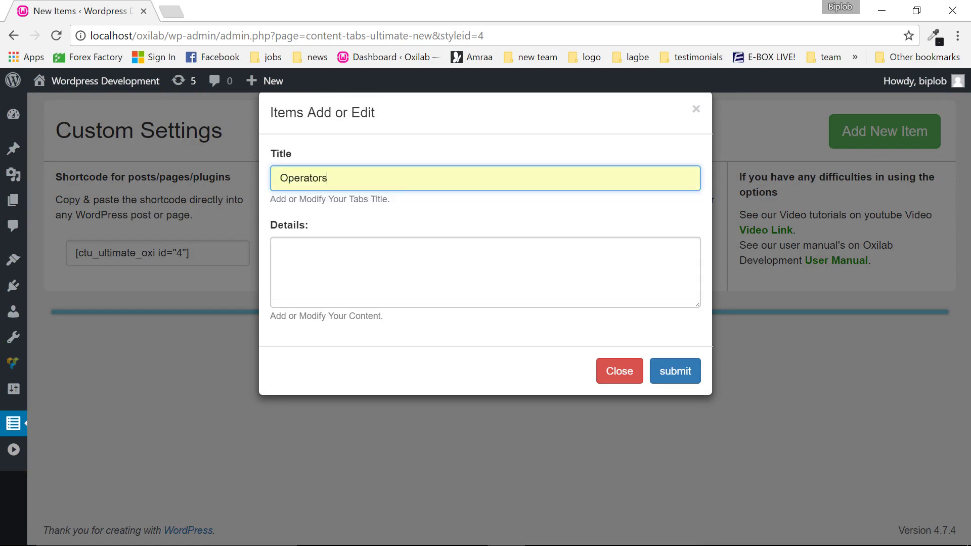
pyautogui.click(181, 9)
pyautogui.write('loren')
pyautogui.press('BackSpace')
pyautogui.press('Down')
pyautogui.press('Return')
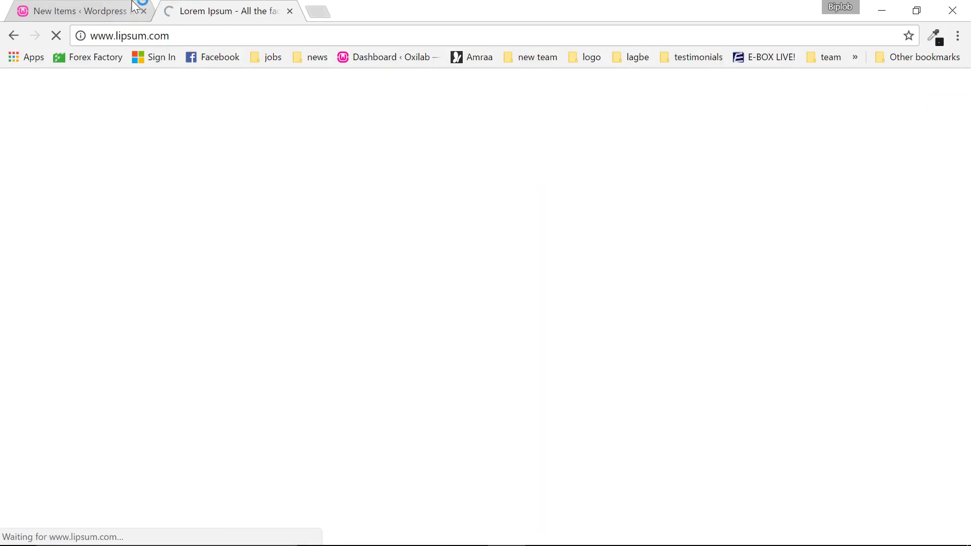
# Step: Return to the WordPress page, discard the open item form, and start a new item titled Operators
pyautogui.click(129, 7)
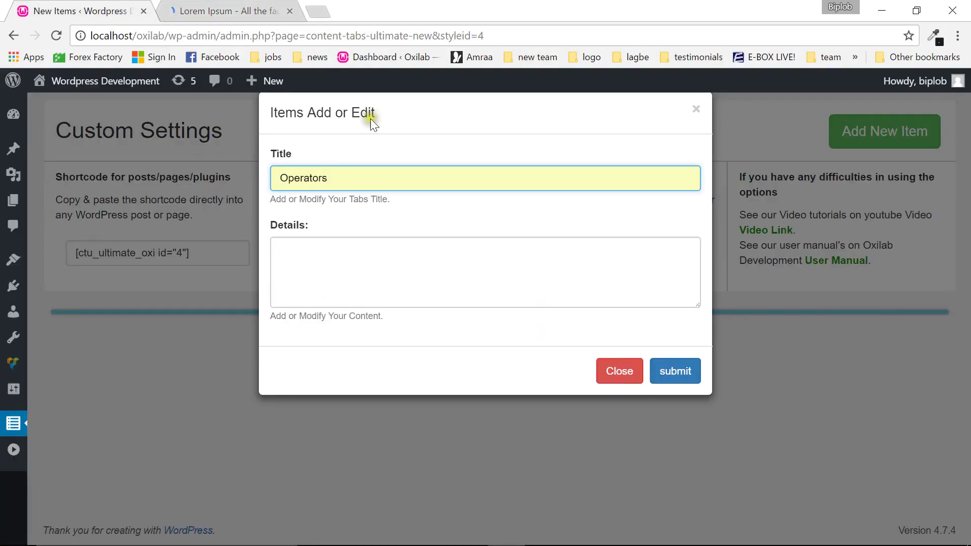
pyautogui.click(636, 373)
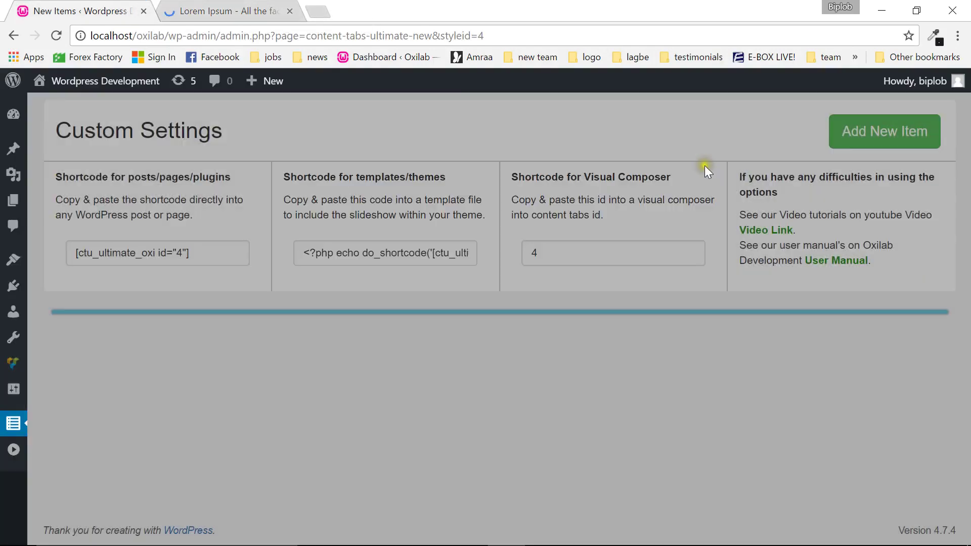
pyautogui.click(884, 137)
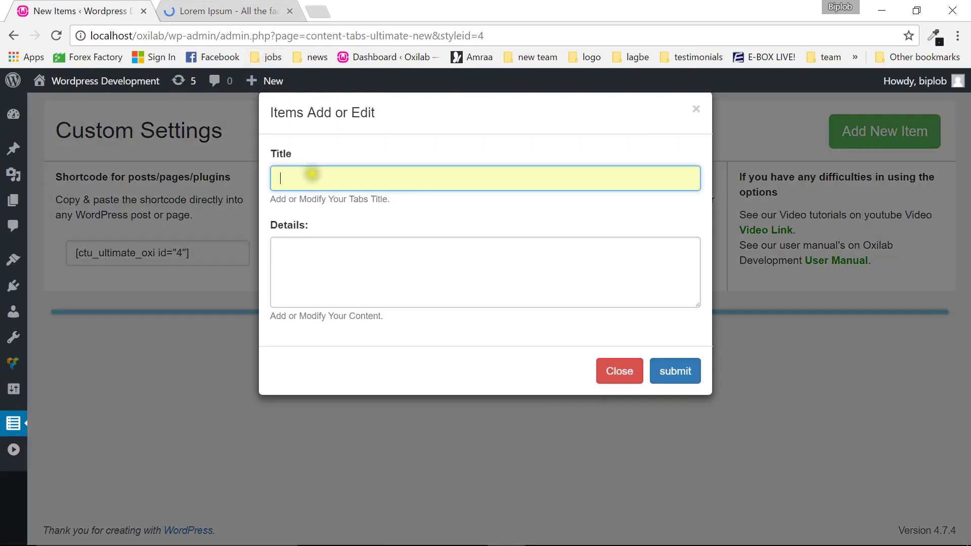
pyautogui.click(312, 174)
pyautogui.click(314, 198)
# Step: Copy the "What is Lorem Ipsum?" text up to "five centuries," from lipsum.com into the Operators item's Details and submit it
pyautogui.hotkey('ctrl', 'Tab')
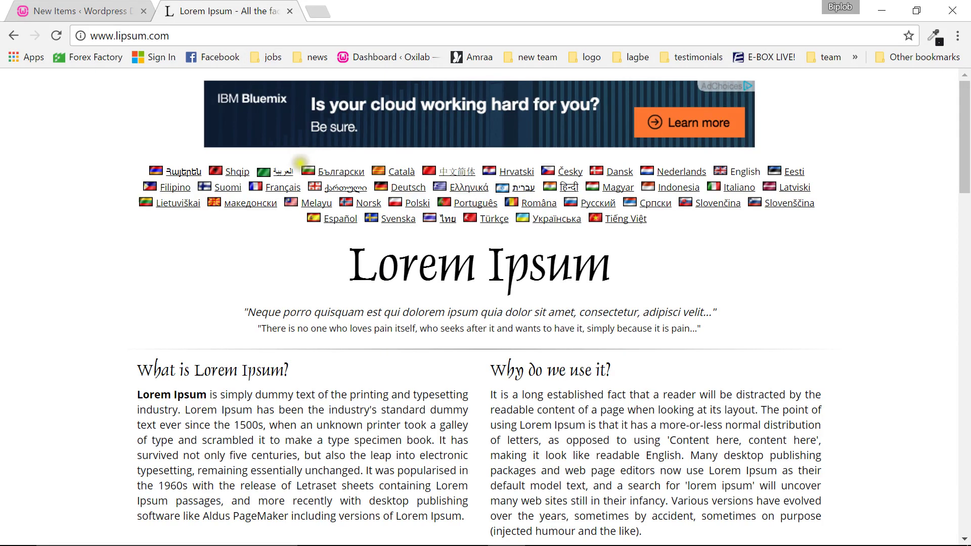
pyautogui.moveTo(137, 393); pyautogui.dragTo(298, 457)
pyautogui.hotkey('ctrl', 'c')
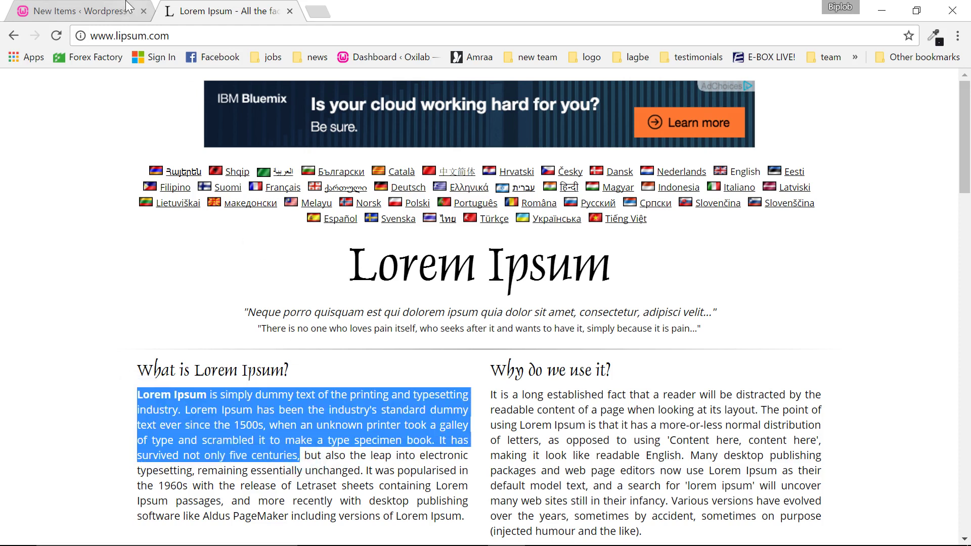
pyautogui.click(126, 9)
pyautogui.click(369, 253)
pyautogui.hotkey('ctrl', 'v')
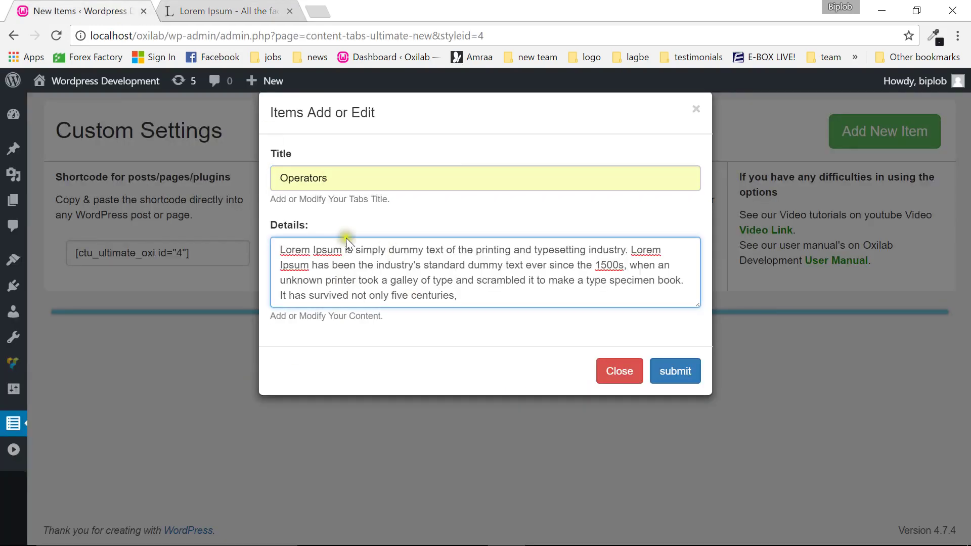
pyautogui.doubleClick(283, 174)
pyautogui.click(278, 152)
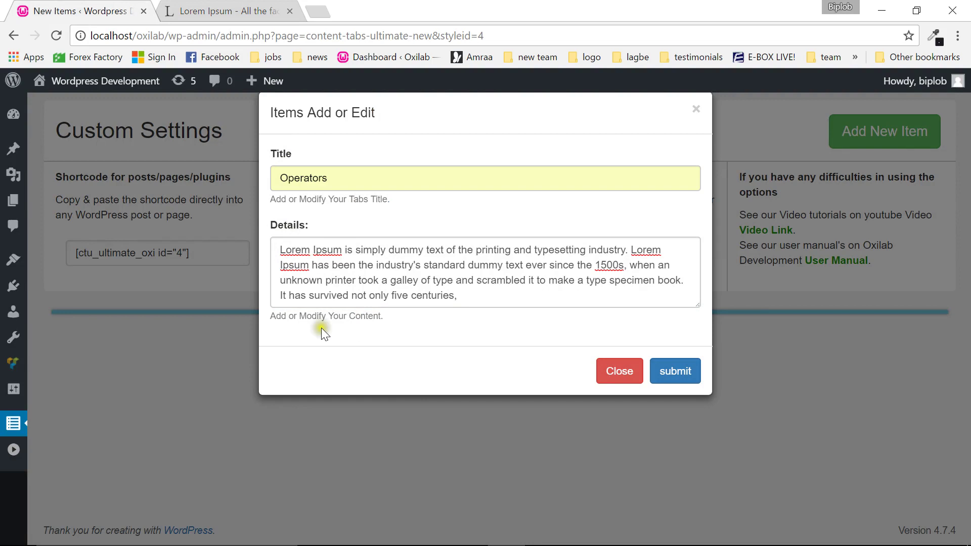
pyautogui.click(694, 368)
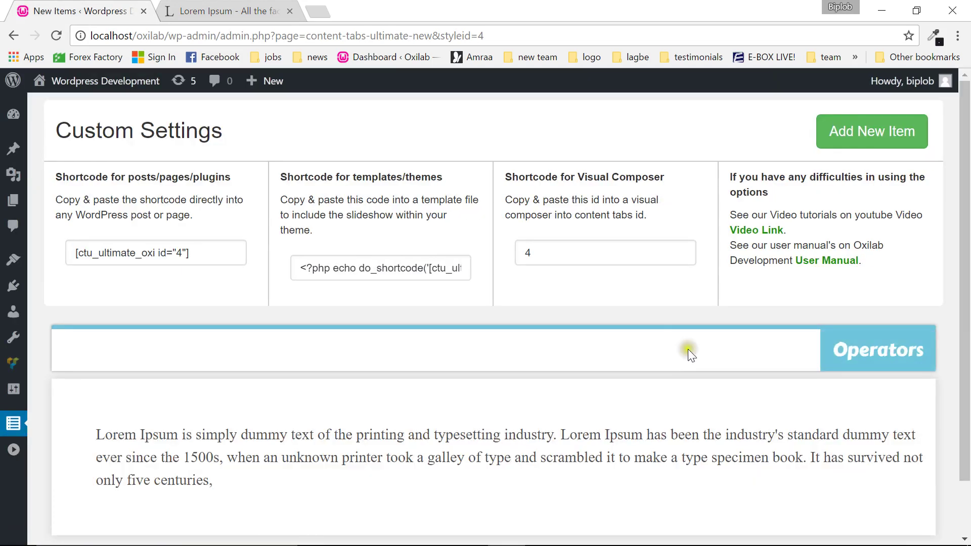
pyautogui.click(841, 349)
# Step: Start another new item with the title Definition
pyautogui.click(850, 142)
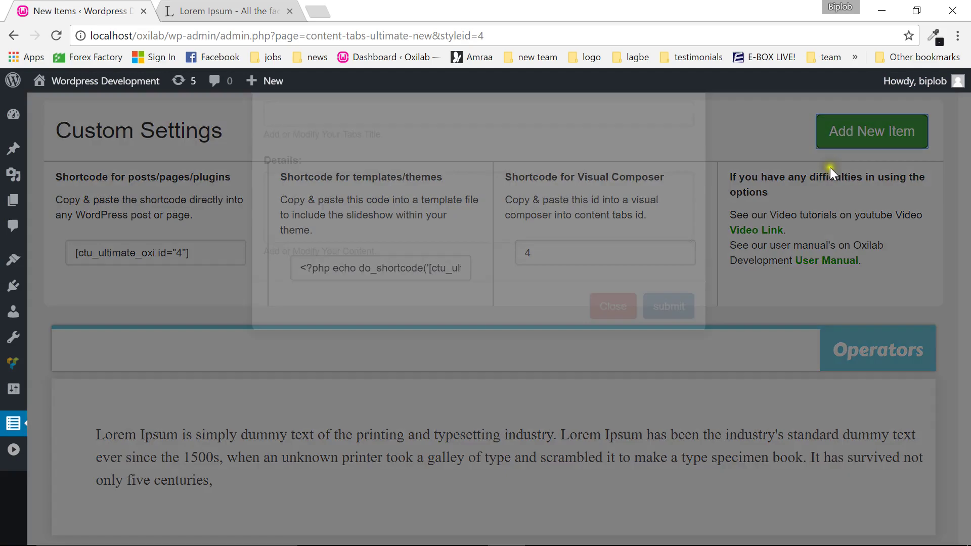
pyautogui.click(461, 181)
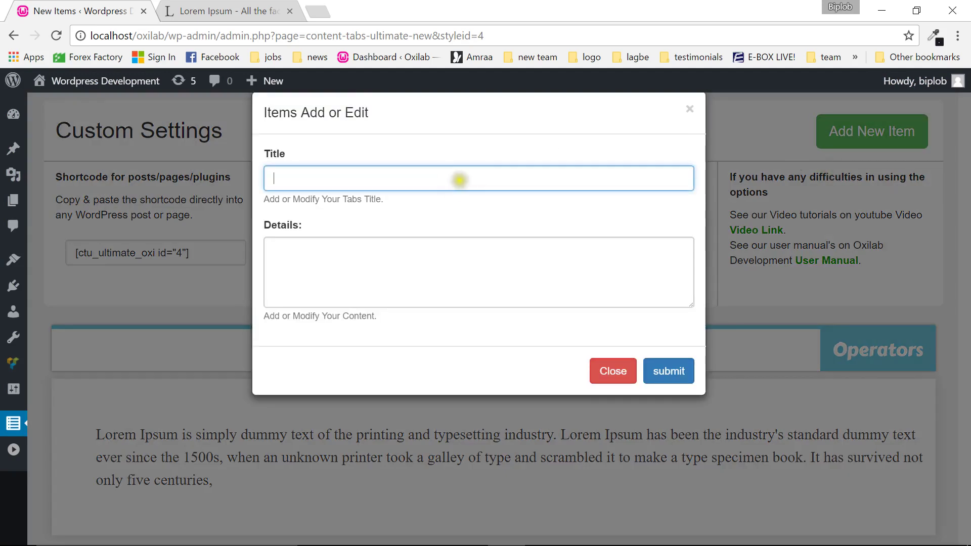
pyautogui.click(390, 181)
pyautogui.click(370, 217)
pyautogui.press('Tab')
# Step: Copy the "It was popularised in the 1960s" sentence from lipsum.com into the Definition item's Details and submit it
pyautogui.click(276, 13)
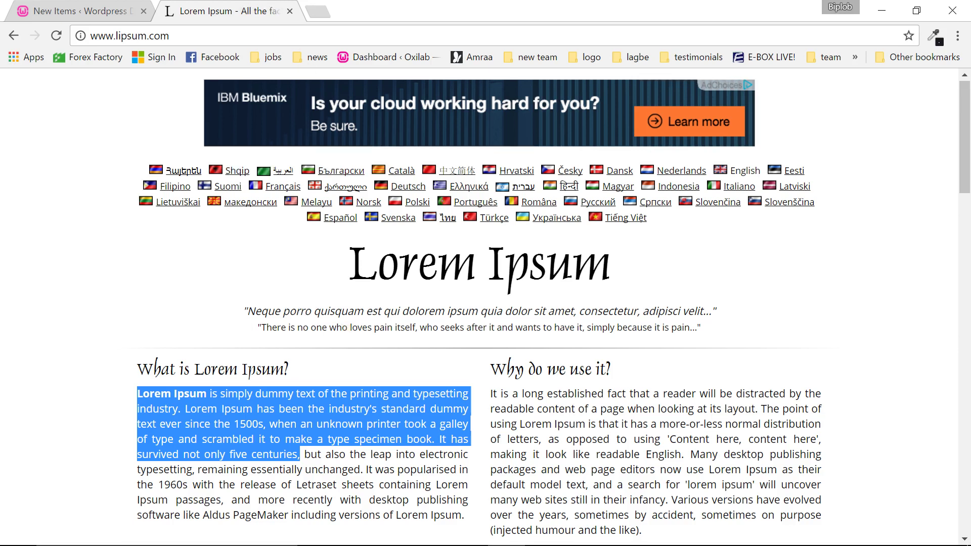
pyautogui.scroll(-3, 334, 336)
pyautogui.moveTo(369, 319); pyautogui.dragTo(466, 366)
pyautogui.hotkey('ctrl', 'c')
pyautogui.click(149, 6)
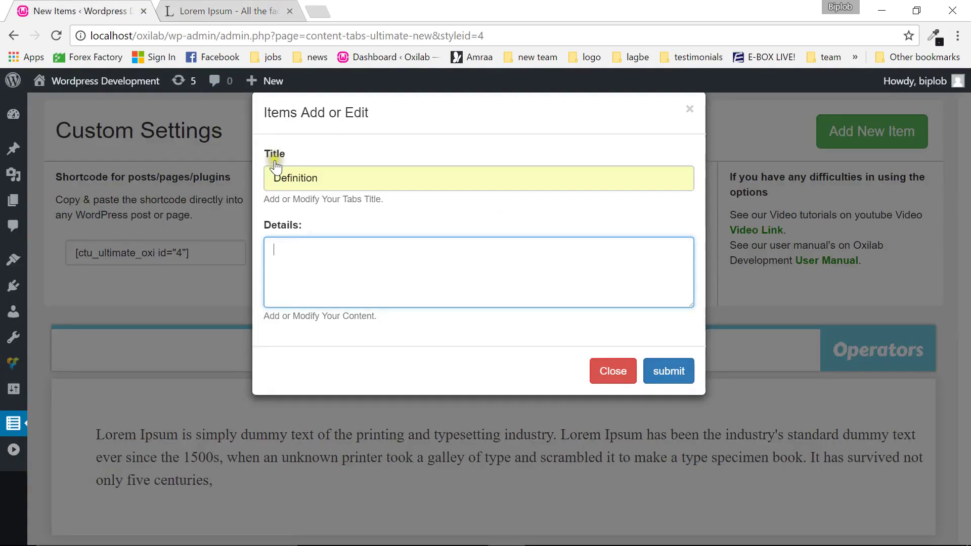
pyautogui.hotkey('ctrl', 'v')
pyautogui.click(663, 382)
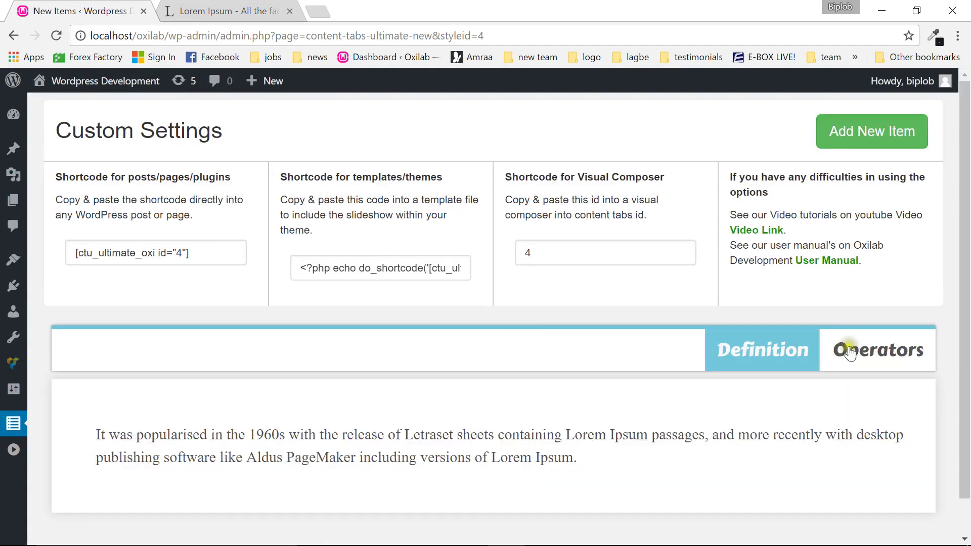
# Step: Switch between the Operators and Definition tabs in the preview to check their content
pyautogui.moveTo(809, 356)
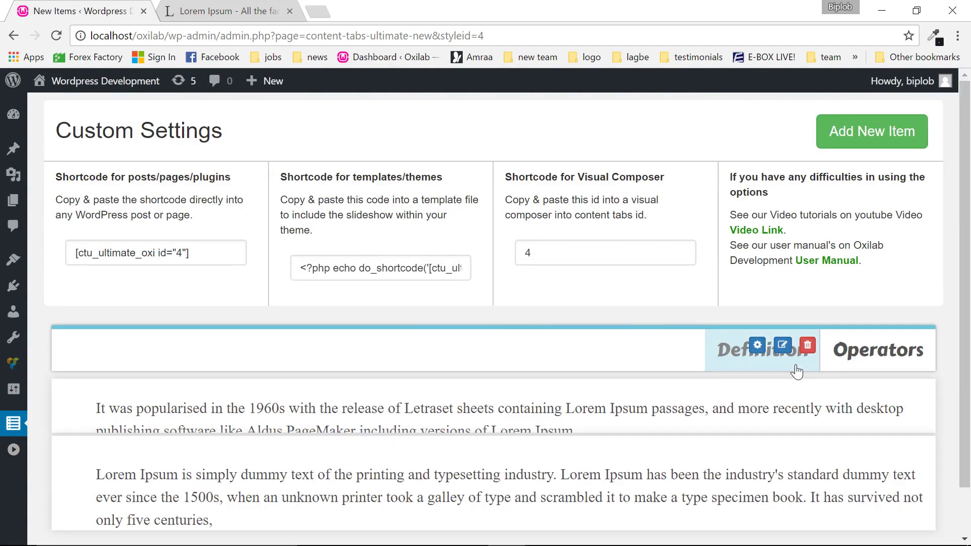
pyautogui.click(822, 367)
pyautogui.click(784, 368)
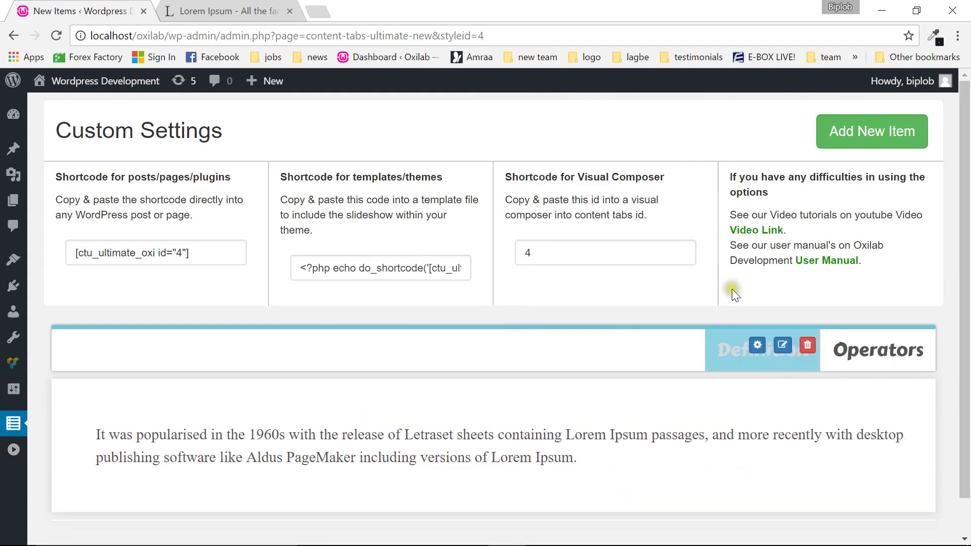
# Step: Start another new item with the title Kotkodi
pyautogui.click(855, 145)
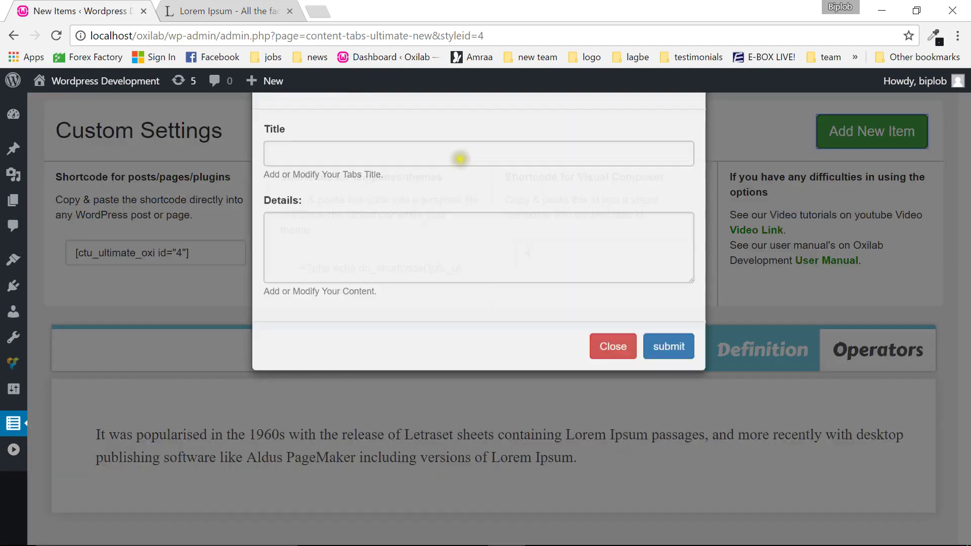
pyautogui.click(379, 170)
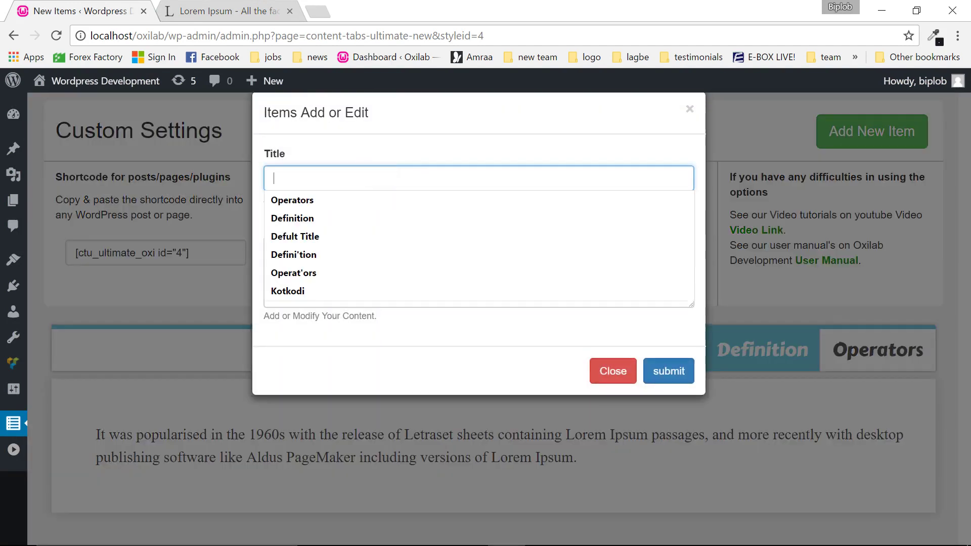
pyautogui.click(356, 287)
# Step: Copy the "Why do we use it?" text up to "readable English." from lipsum.com into the Kotkodi item's Details
pyautogui.hotkey('ctrl', 'Tab')
pyautogui.moveTo(491, 243); pyautogui.dragTo(678, 305)
pyautogui.hotkey('ctrl', 'c')
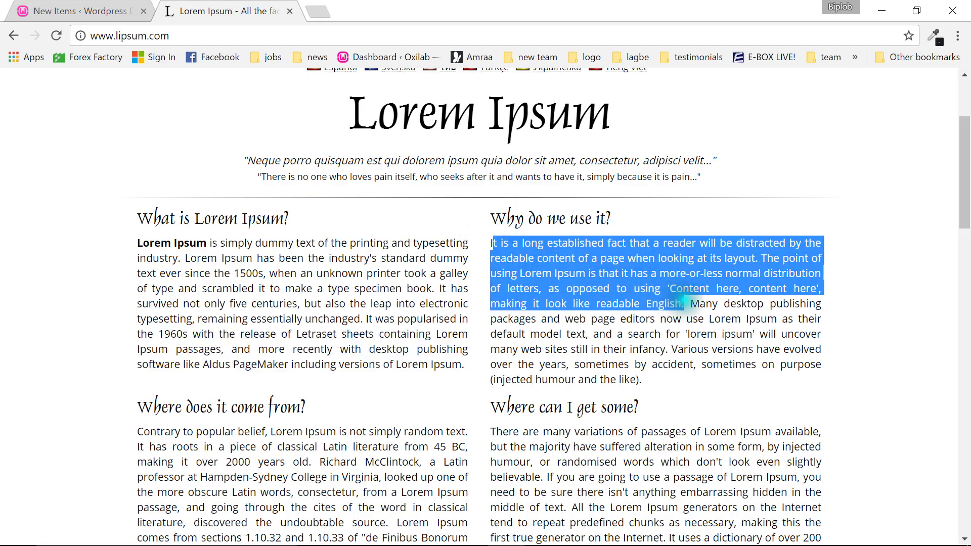
pyautogui.hotkey('ctrl', 'Tab')
pyautogui.click(370, 286)
pyautogui.hotkey('ctrl', 'v')
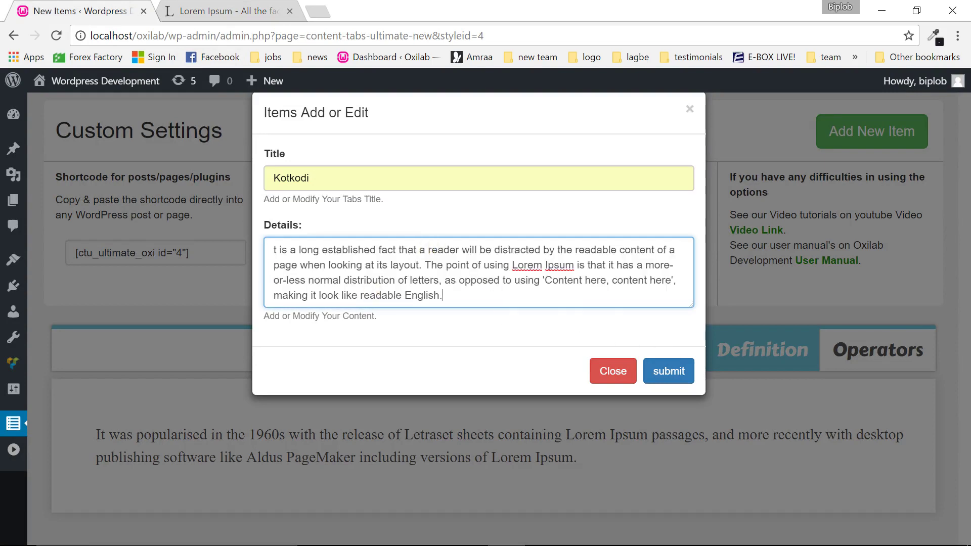
# Step: Add the missing initial "I" to the pasted details text and submit the Kotkodi item
pyautogui.moveTo(273, 255); pyautogui.dragTo(223, 254)
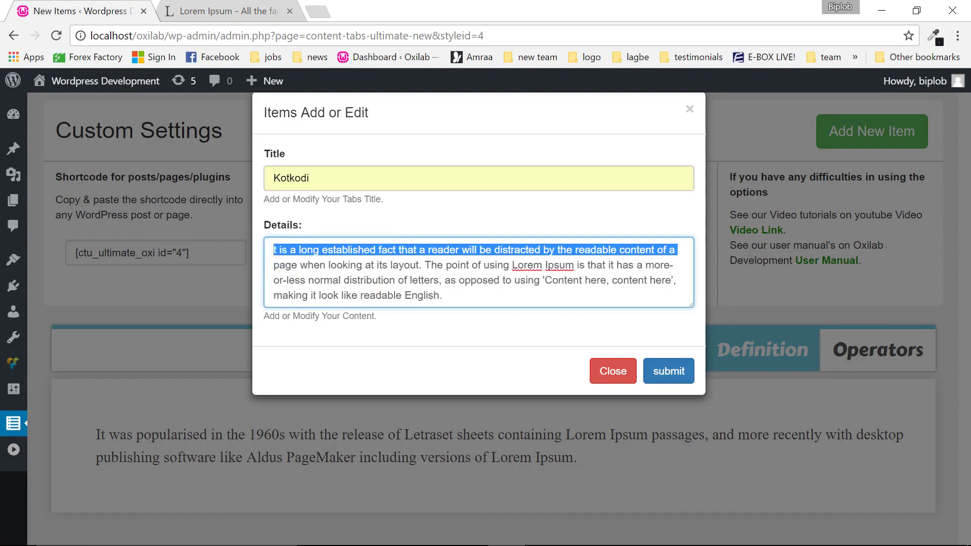
pyautogui.click(274, 249)
pyautogui.write('I')
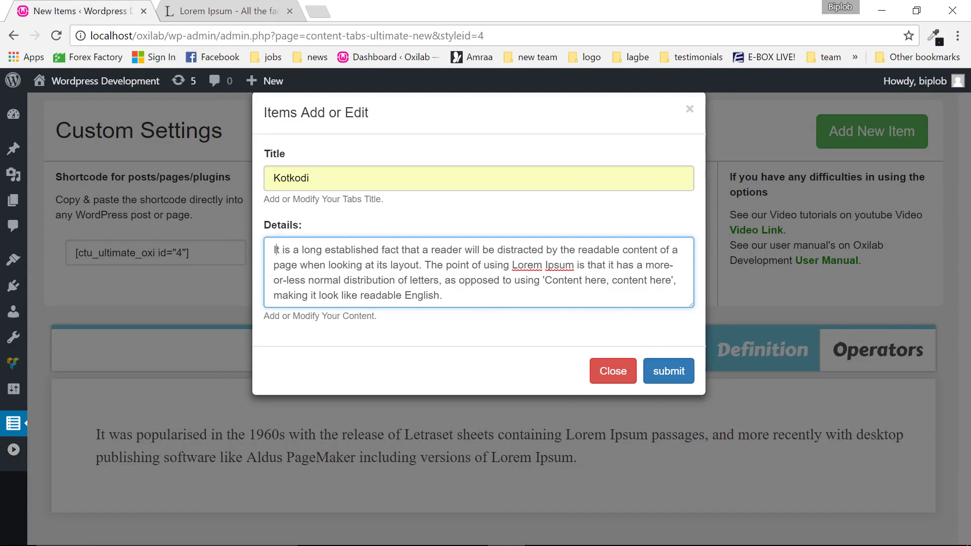
pyautogui.click(666, 372)
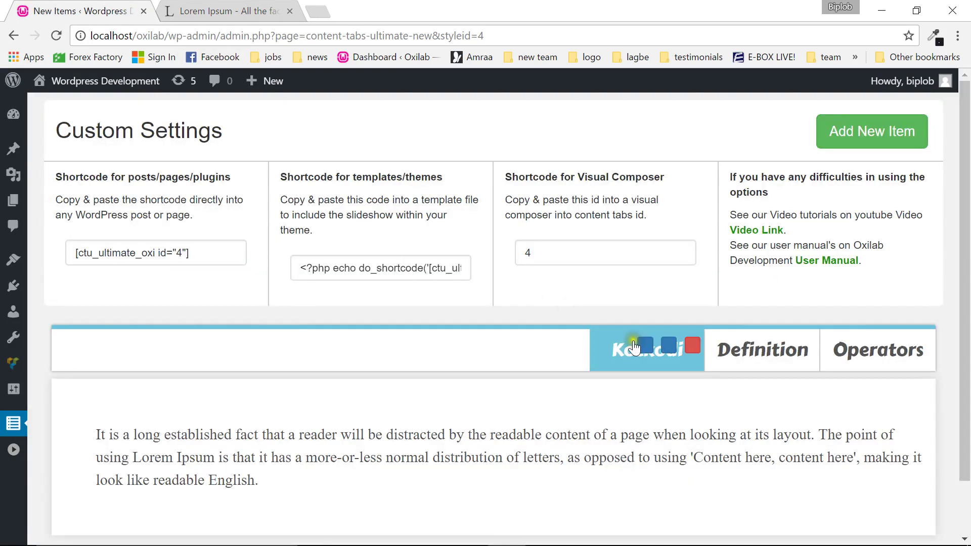
# Step: Preview the content of the Kotkodi, Definition and Operators tabs by switching among them
pyautogui.click(743, 371)
pyautogui.click(854, 360)
pyautogui.scroll(-2, 860, 329)
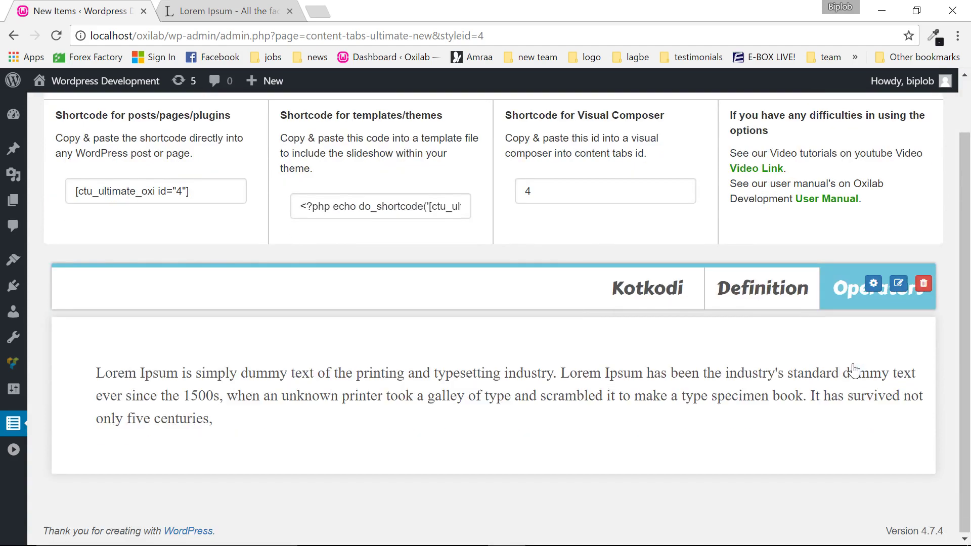
pyautogui.click(659, 306)
pyautogui.click(789, 310)
pyautogui.moveTo(868, 300)
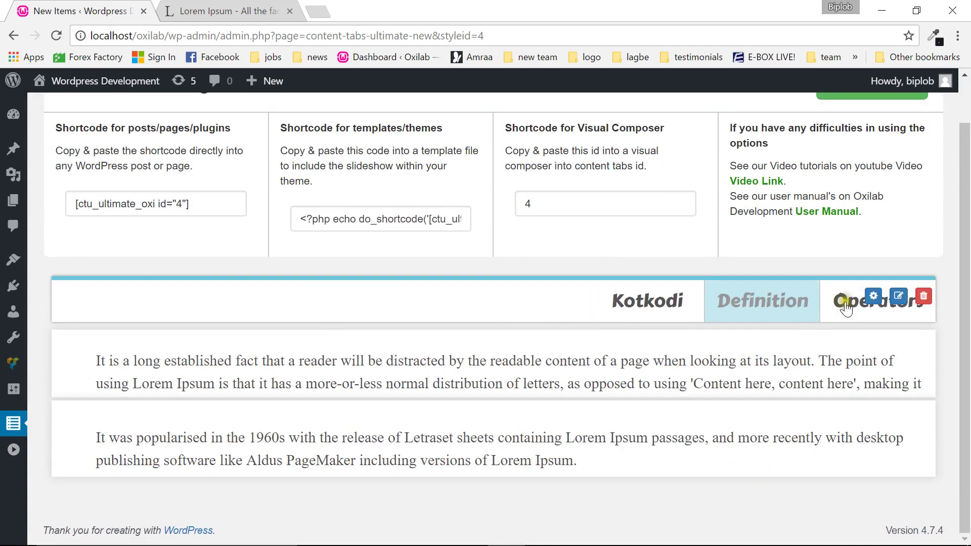
pyautogui.click(853, 323)
# Step: Open the Kotkodi item for editing to view its title and details, and close it without changes
pyautogui.moveTo(656, 311)
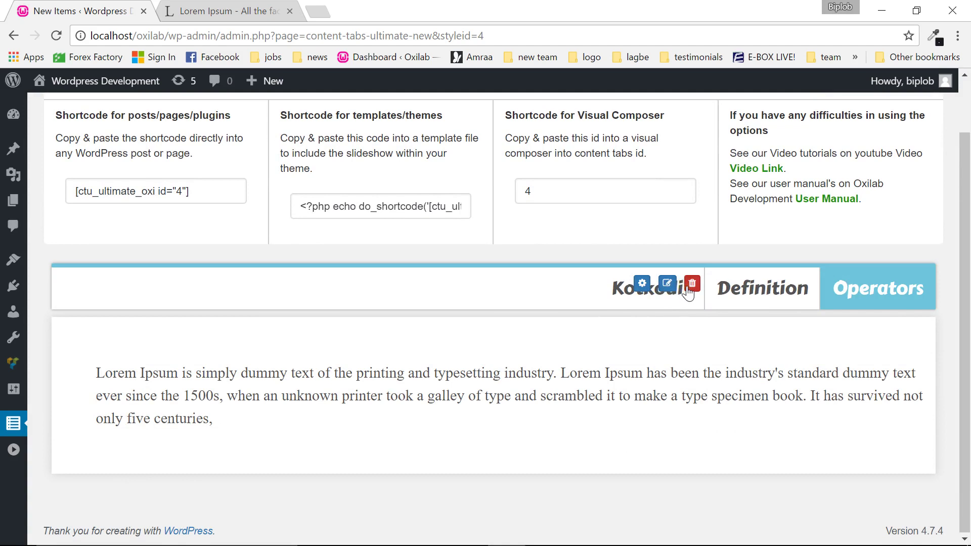
pyautogui.click(669, 286)
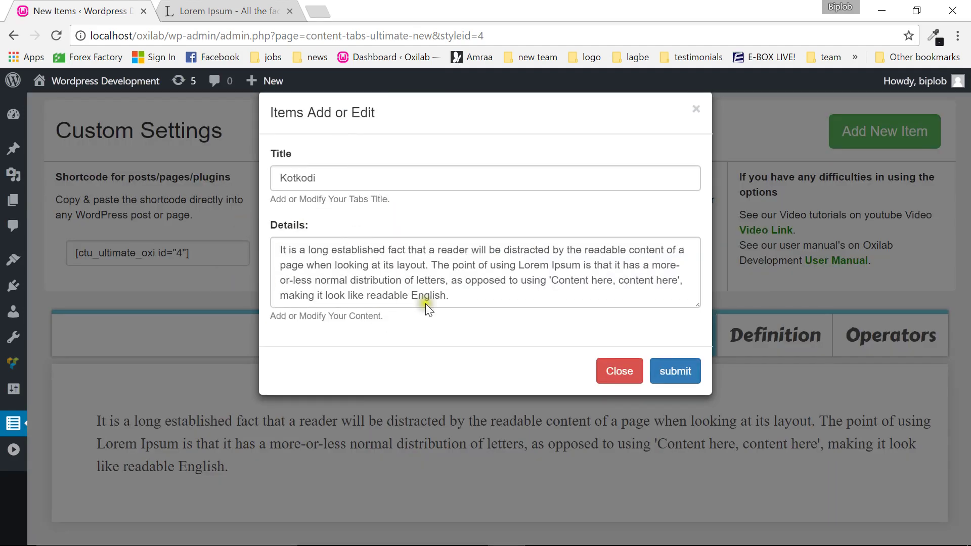
pyautogui.click(619, 371)
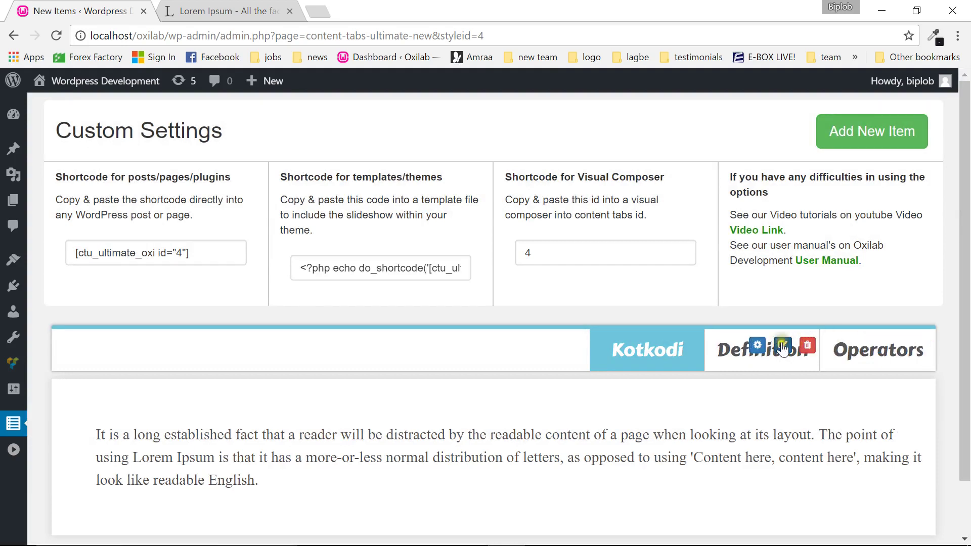
# Step: Rename the Definition item as Definitions and submit the change
pyautogui.click(782, 347)
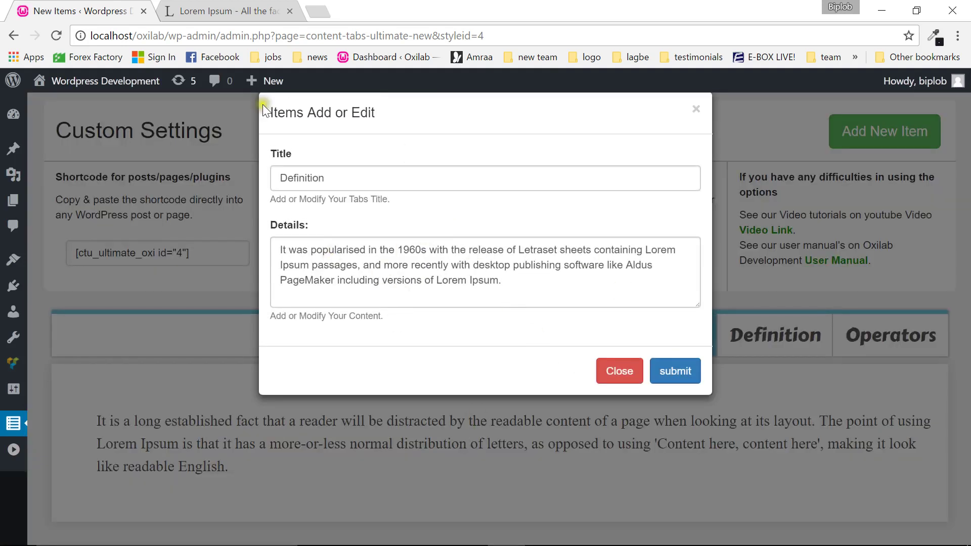
pyautogui.click(345, 178)
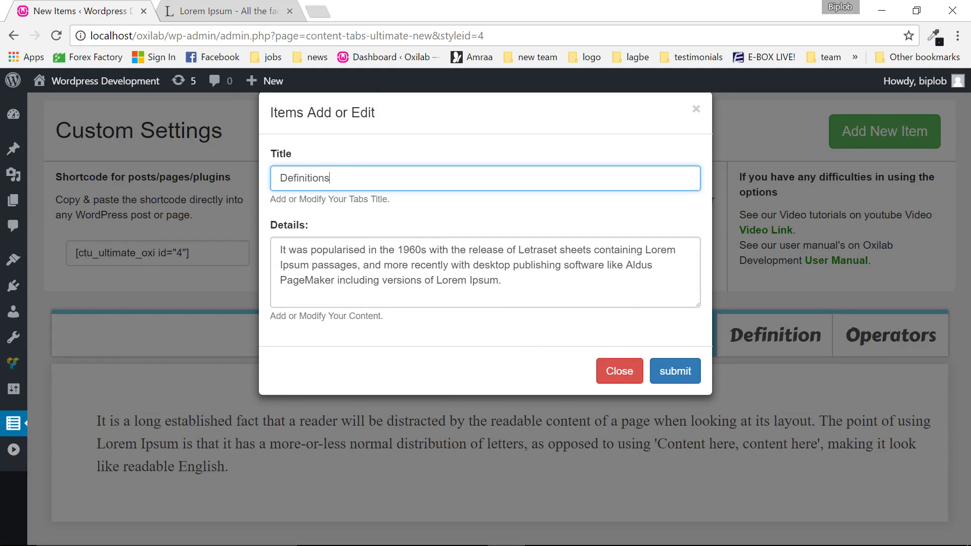
pyautogui.click(680, 375)
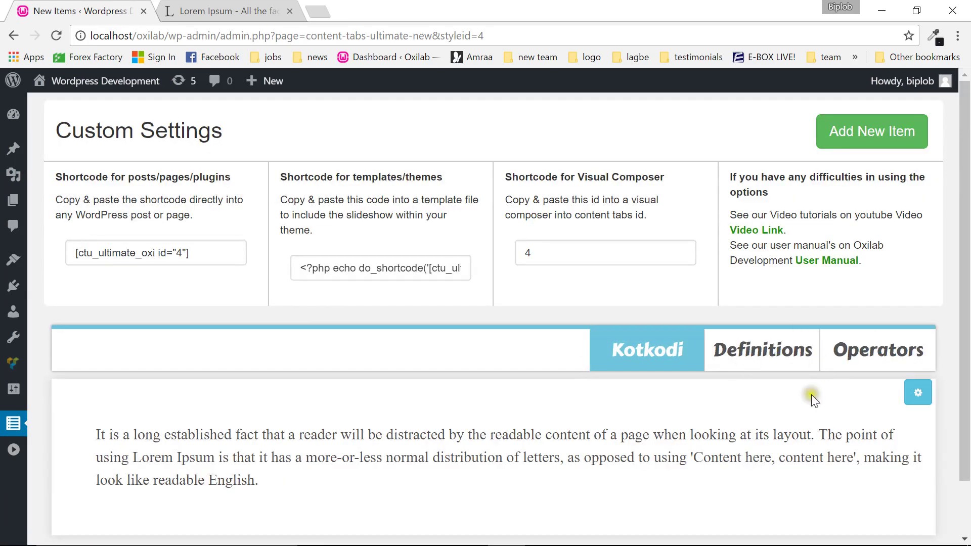
# Step: Reduce the font size of the tab headings by 3 in the heading settings and close them
pyautogui.moveTo(814, 371)
pyautogui.click(845, 362)
pyautogui.click(649, 354)
pyautogui.click(646, 348)
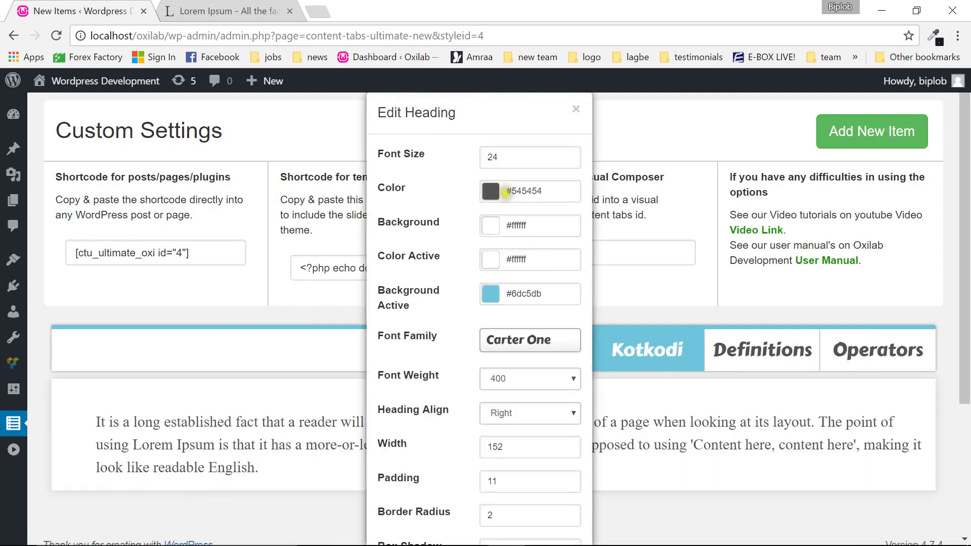
pyautogui.press('Down')
pyautogui.press('Down')
pyautogui.press('Down')
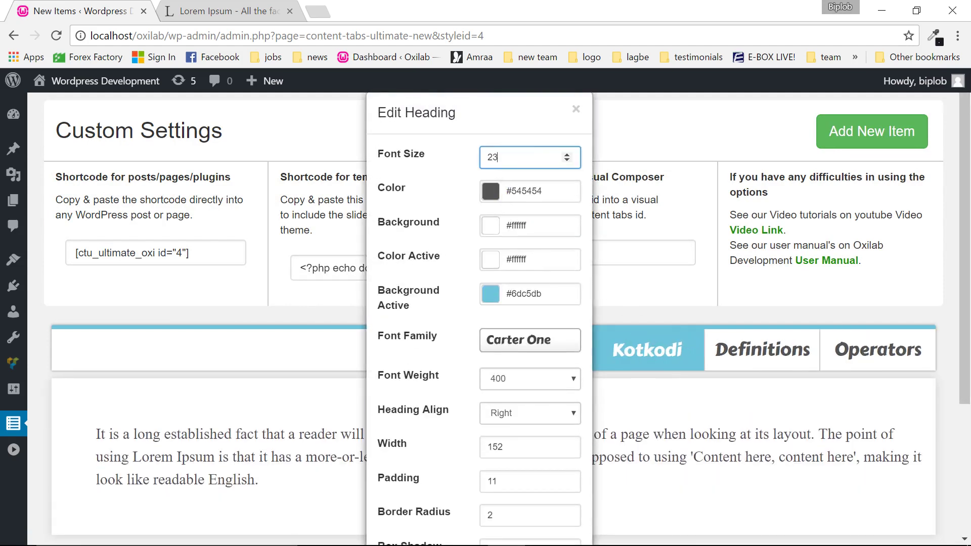
pyautogui.click(576, 111)
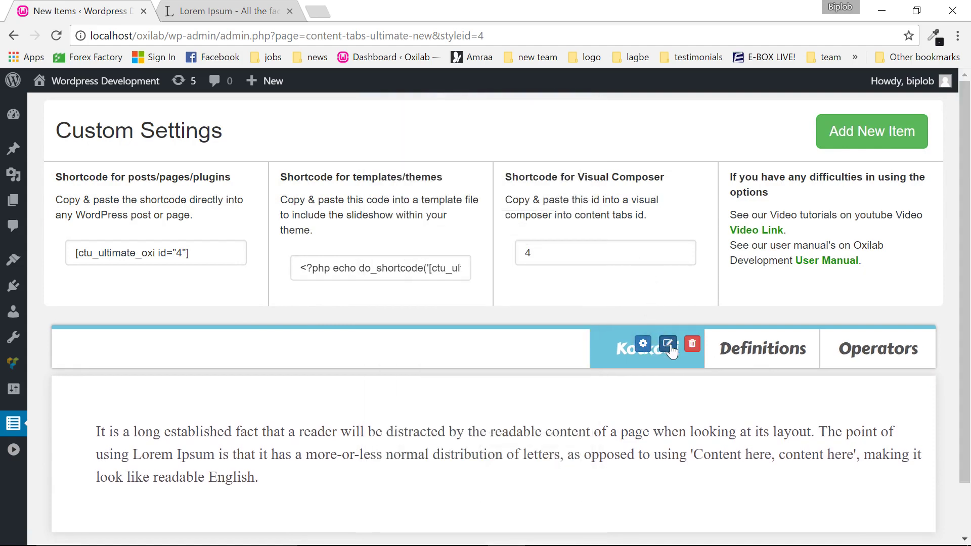
# Step: Open the heading settings from the Kotkodi tab and set the heading font size to 20
pyautogui.click(644, 348)
pyautogui.press('Down')
pyautogui.press('Down')
pyautogui.press('Down')
pyautogui.press('Down')
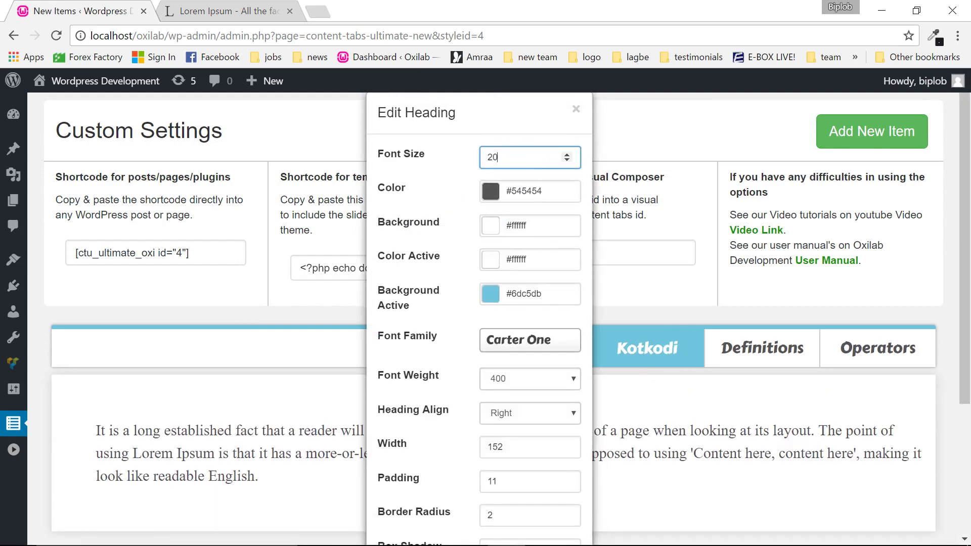
pyautogui.press('Up')
pyautogui.press('Up')
pyautogui.press('Up')
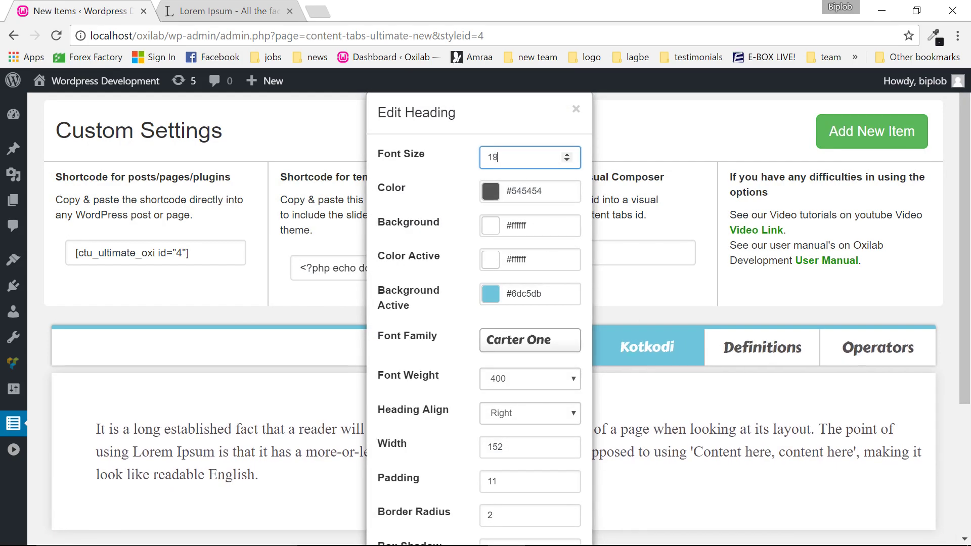
# Step: Try dark red #701919 as the text color of the inactive tab headings
pyautogui.click(541, 191)
pyautogui.moveTo(514, 234); pyautogui.dragTo(570, 268)
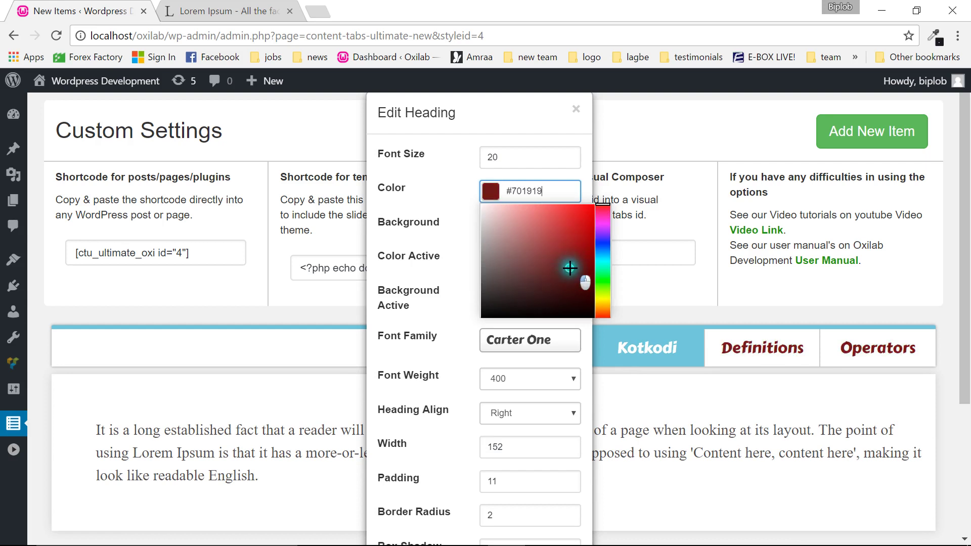
pyautogui.click(775, 347)
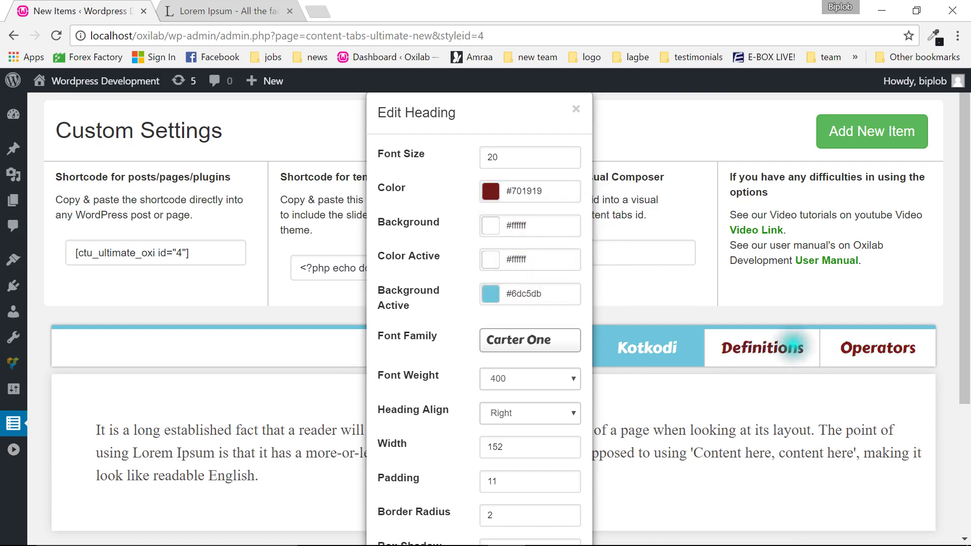
pyautogui.press('Tab')
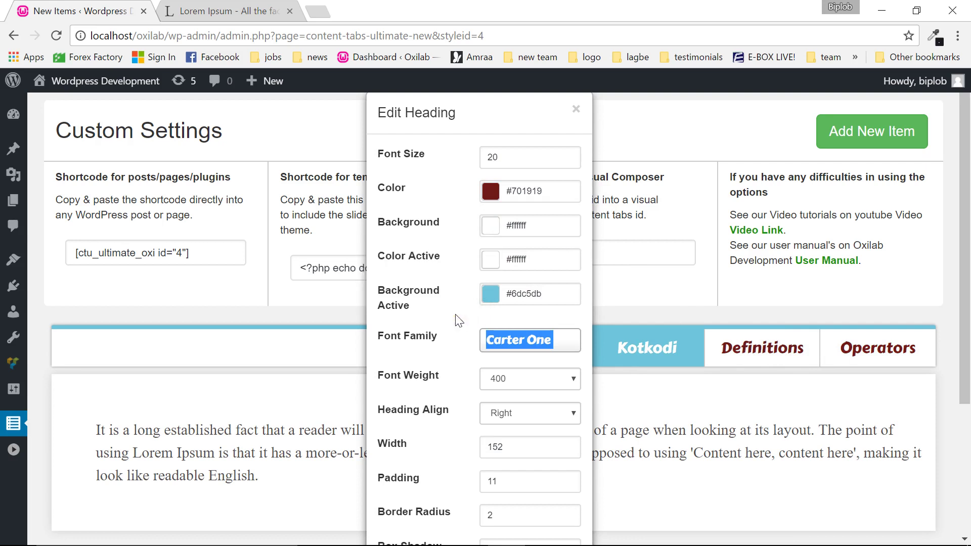
# Step: Set the text color of the inactive tab headings to the light red #cc7676
pyautogui.click(495, 229)
pyautogui.click(526, 191)
pyautogui.moveTo(568, 267)
pyautogui.mouseDown()
pyautogui.moveTo(539, 253)
pyautogui.moveTo(554, 262)
pyautogui.moveTo(556, 236)
pyautogui.moveTo(529, 227)
pyautogui.mouseUp()
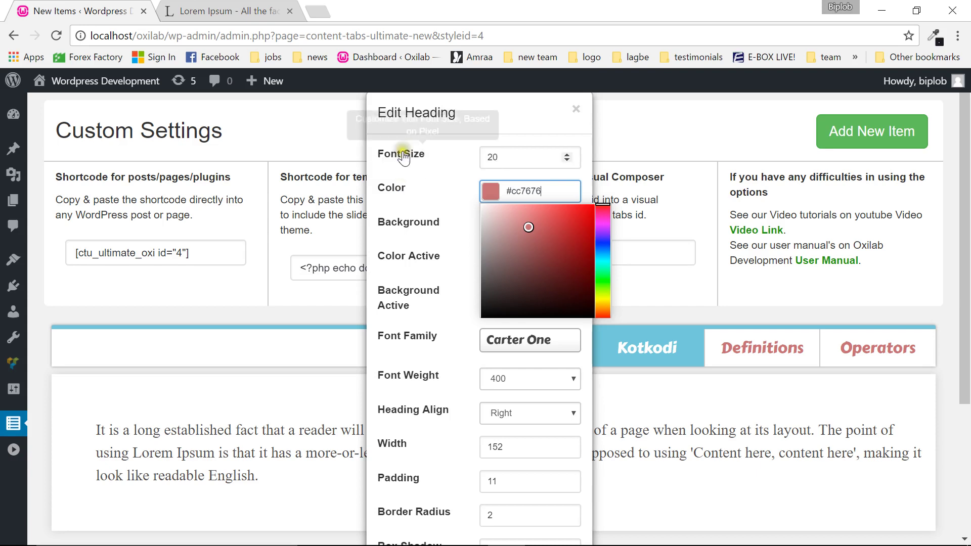
pyautogui.click(405, 226)
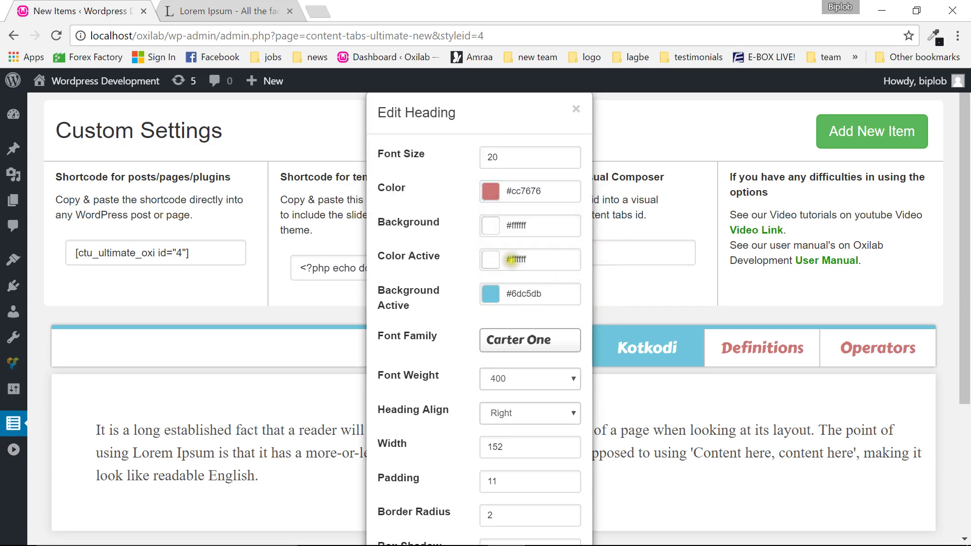
# Step: Look at the active text color without altering it, and set the active heading background to #156f85
pyautogui.click(530, 259)
pyautogui.click(509, 323)
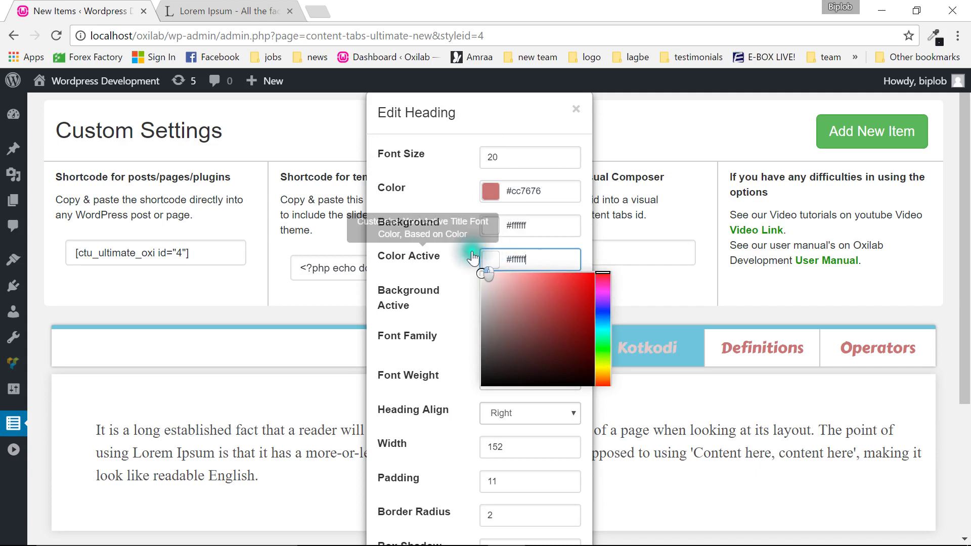
pyautogui.click(489, 295)
pyautogui.click(568, 386)
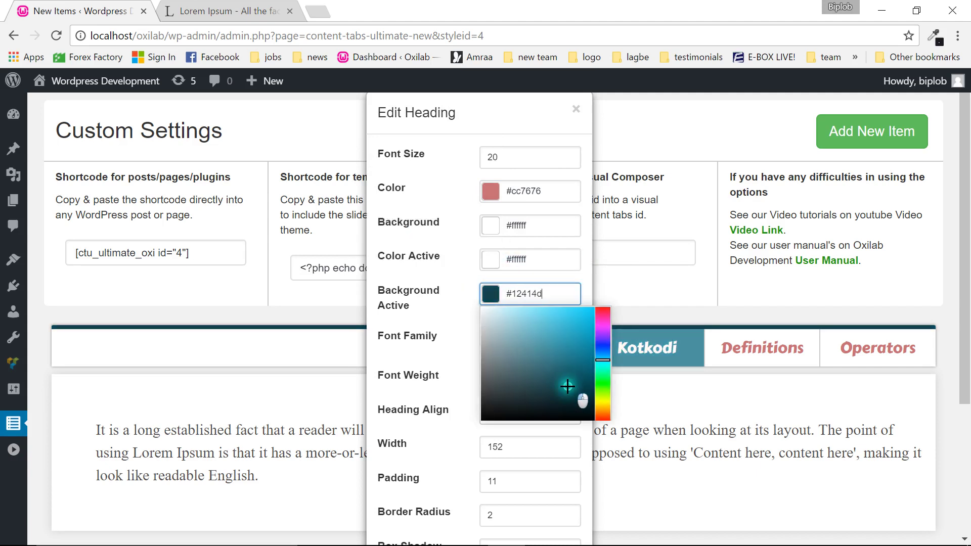
pyautogui.moveTo(567, 386); pyautogui.dragTo(577, 361)
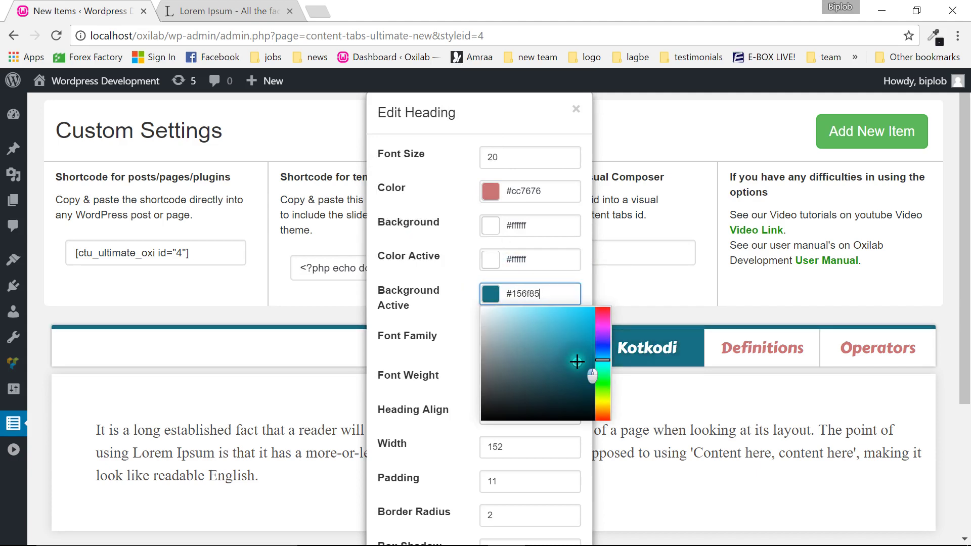
# Step: Change the heading font family to Cherry Cream Soda and its font weight to 600
pyautogui.click(477, 349)
pyautogui.click(488, 343)
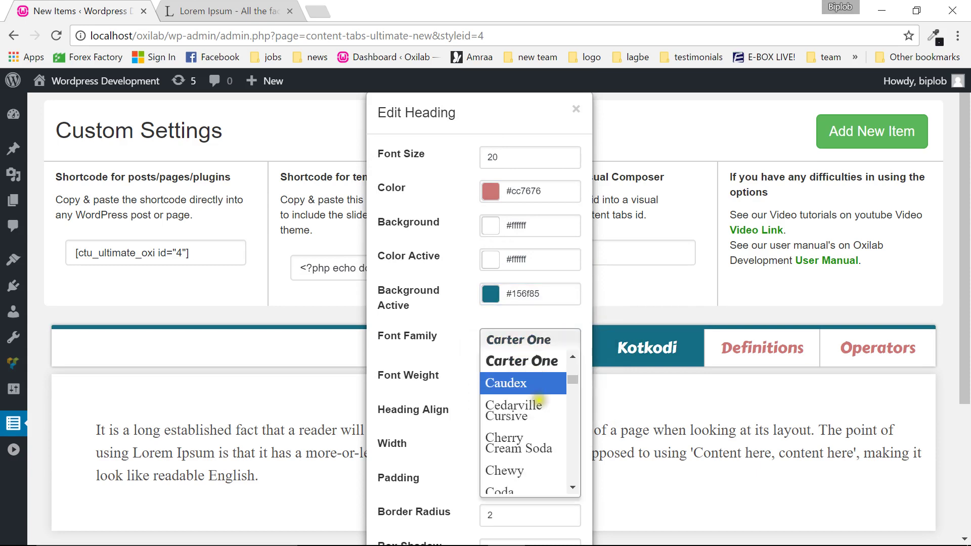
pyautogui.click(521, 449)
pyautogui.scroll(-2, 521, 385)
pyautogui.click(532, 307)
pyautogui.click(533, 378)
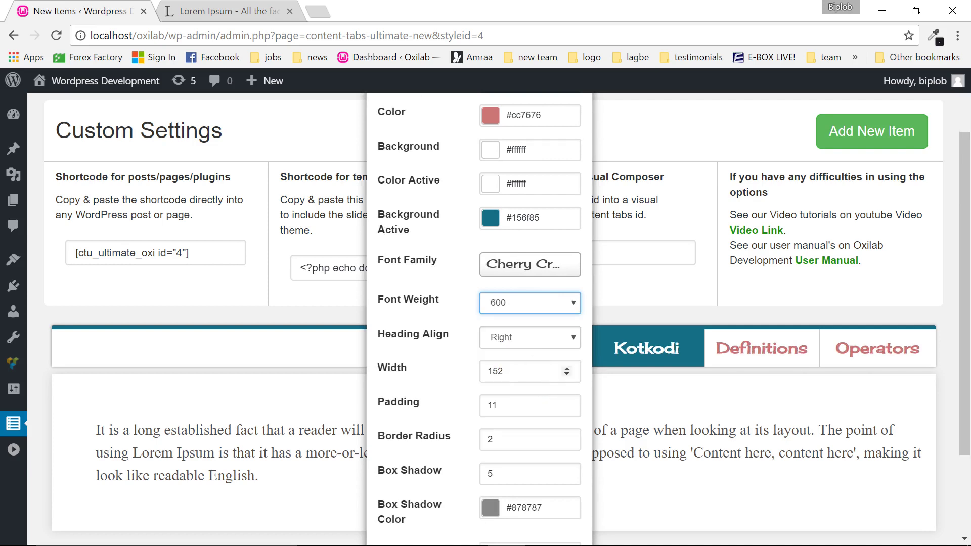
# Step: Align the tab headings to the left and close the heading settings to see the layout
pyautogui.click(547, 345)
pyautogui.click(541, 355)
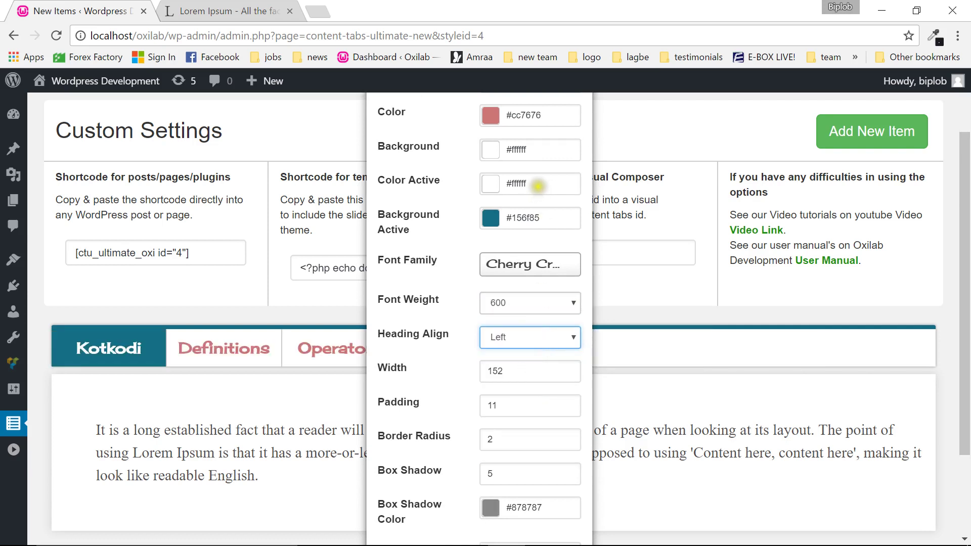
pyautogui.scroll(2, 461, 151)
pyautogui.moveTo(457, 114); pyautogui.dragTo(719, 194)
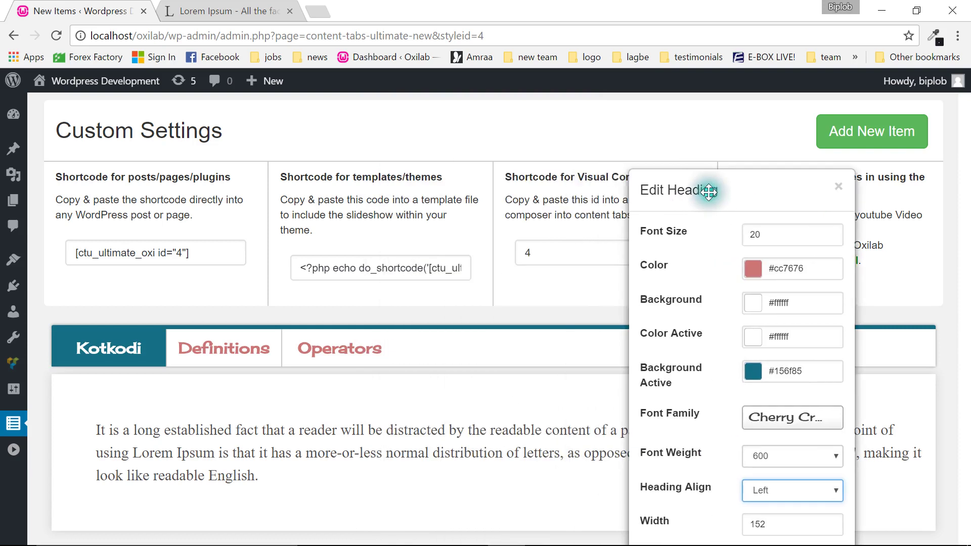
pyautogui.click(838, 187)
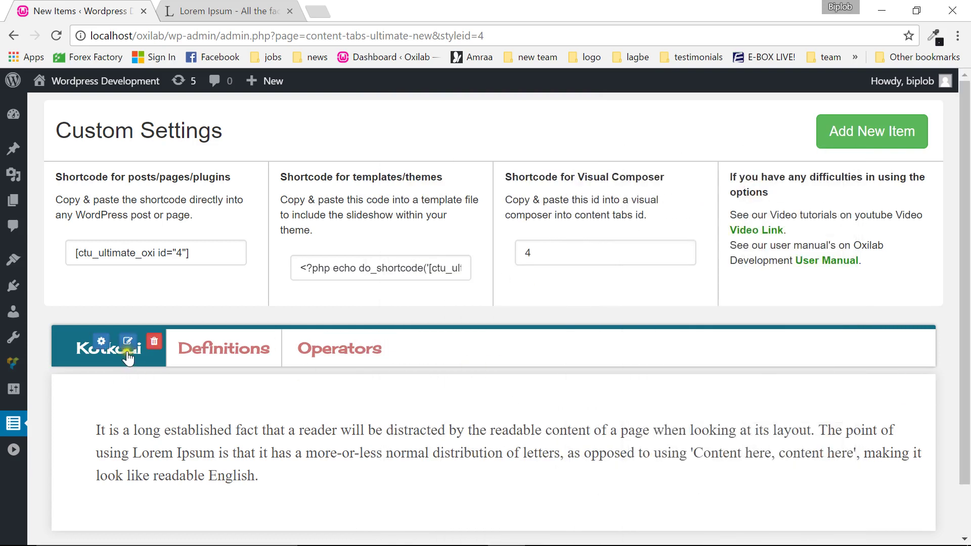
# Step: Reopen the heading settings from the Definitions tab, set the heading alignment to Center, and close them
pyautogui.click(213, 344)
pyautogui.scroll(-3, 759, 354)
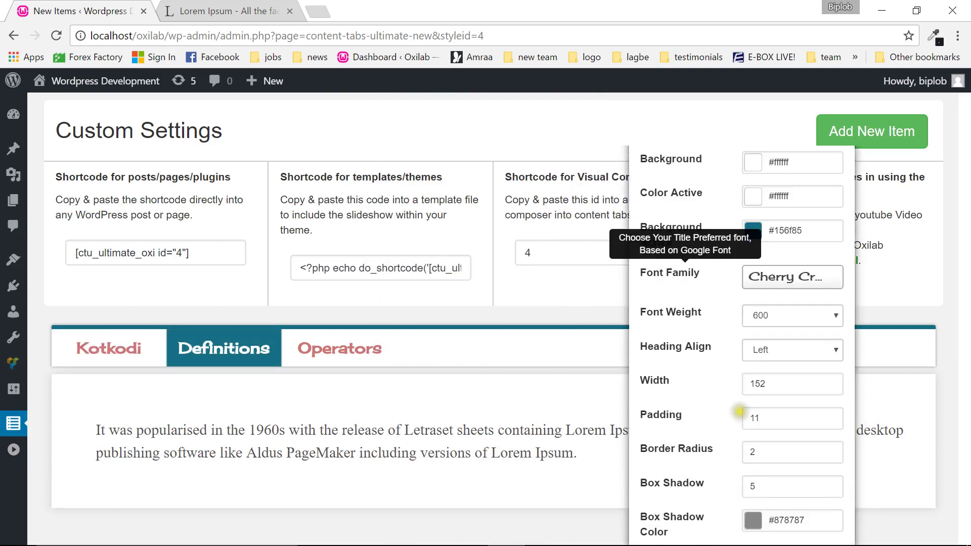
pyautogui.click(796, 345)
pyautogui.click(801, 367)
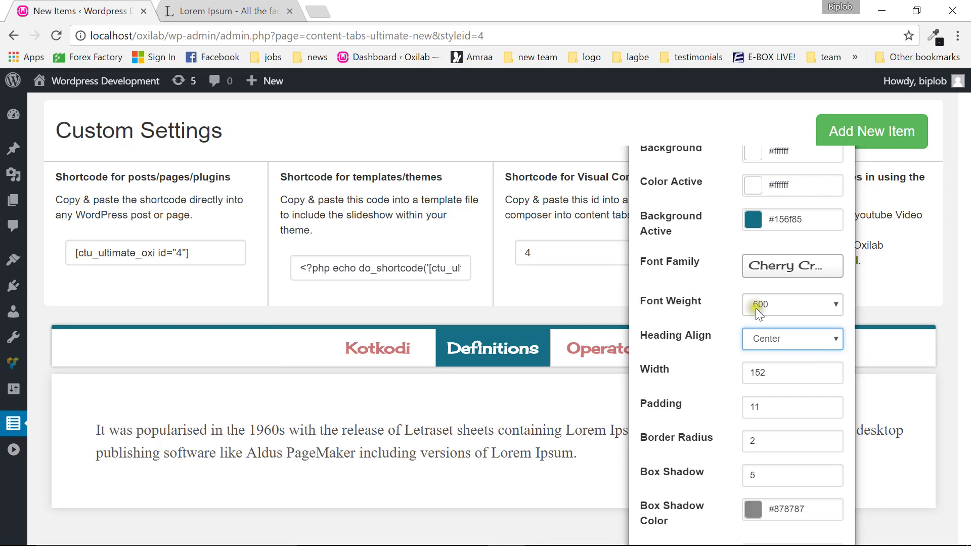
pyautogui.scroll(-1, 753, 354)
pyautogui.scroll(5, 747, 493)
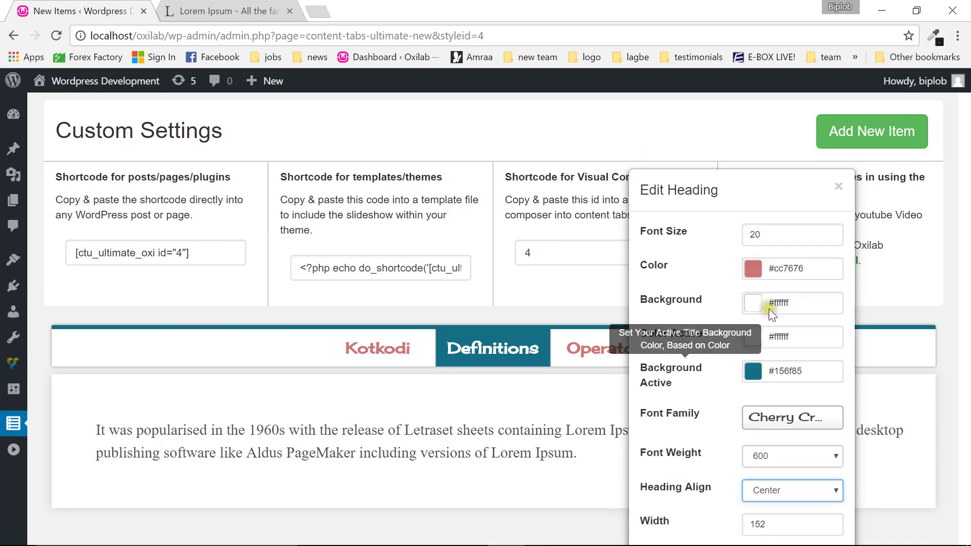
pyautogui.click(835, 189)
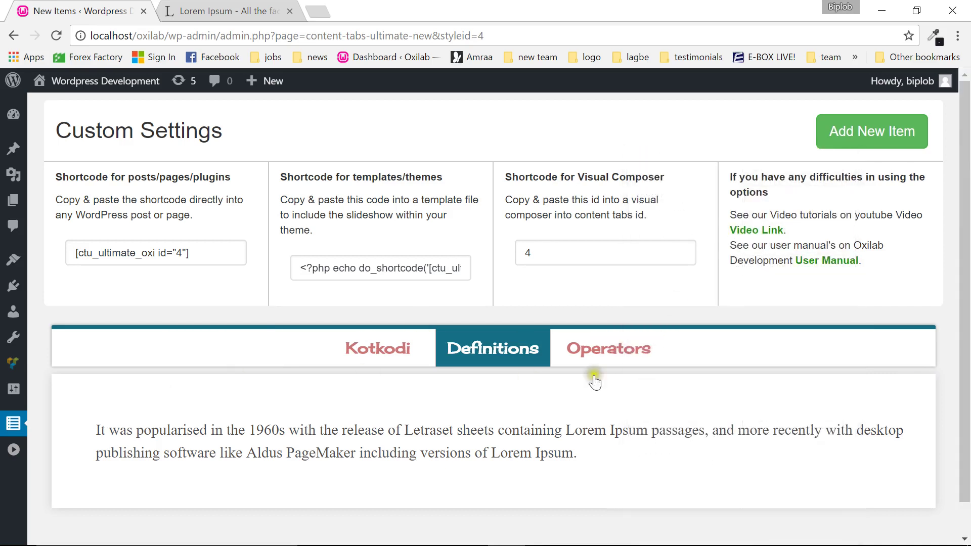
# Step: Reopen the heading settings from the Operators tab, set the heading alignment to Right, and close them
pyautogui.moveTo(562, 341)
pyautogui.click(603, 341)
pyautogui.moveTo(747, 169); pyautogui.dragTo(753, 95)
pyautogui.scroll(-4, 751, 228)
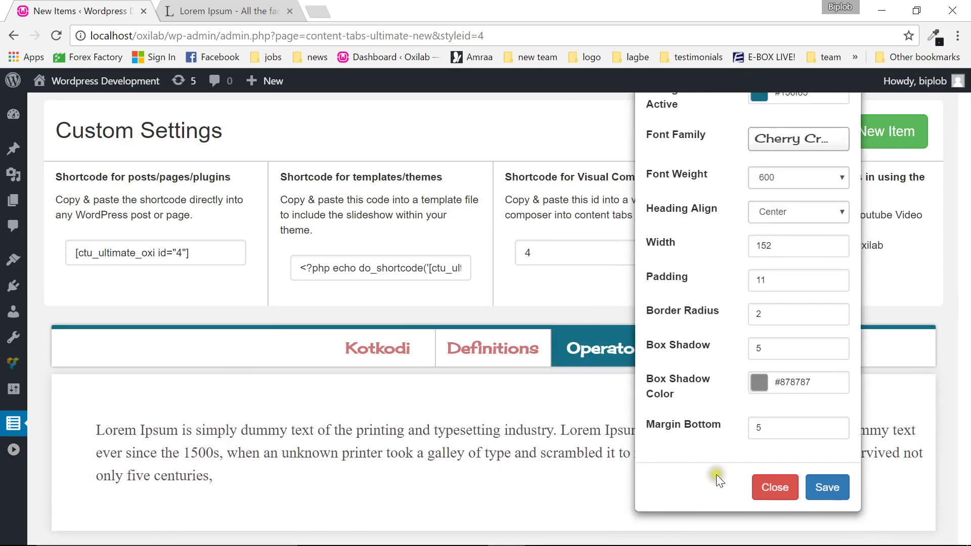
pyautogui.click(805, 218)
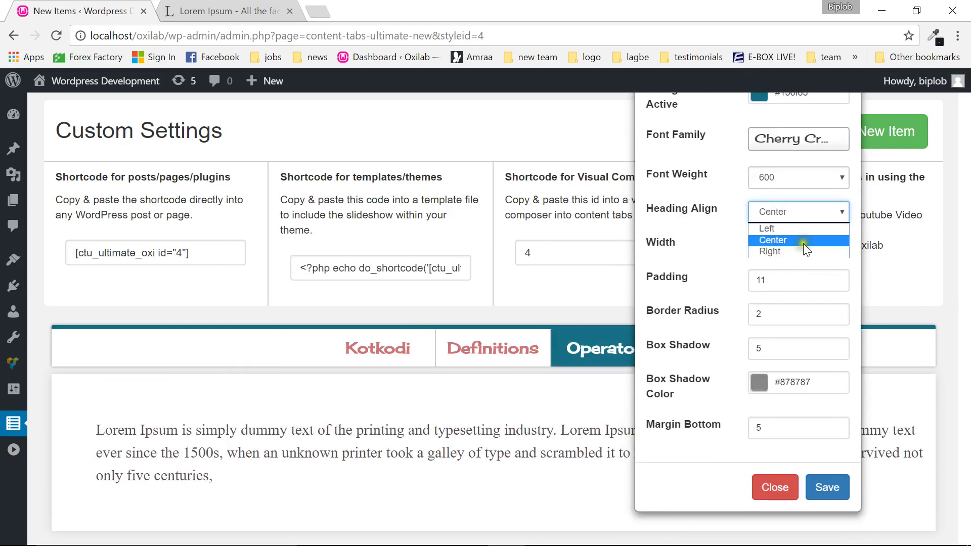
pyautogui.click(770, 251)
pyautogui.click(775, 487)
pyautogui.moveTo(875, 355)
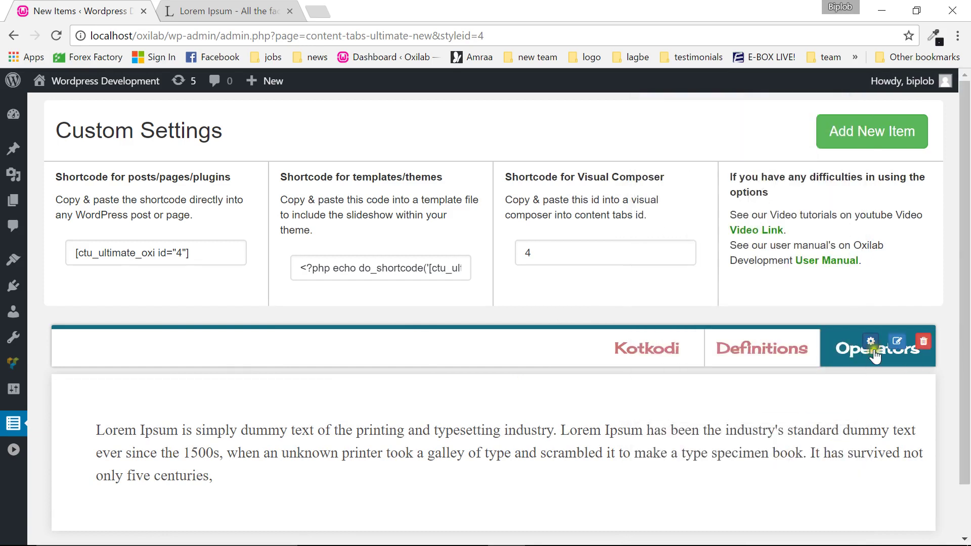
# Step: Reopen the heading settings, try several padding values, and settle on a heading padding of 13
pyautogui.click(871, 343)
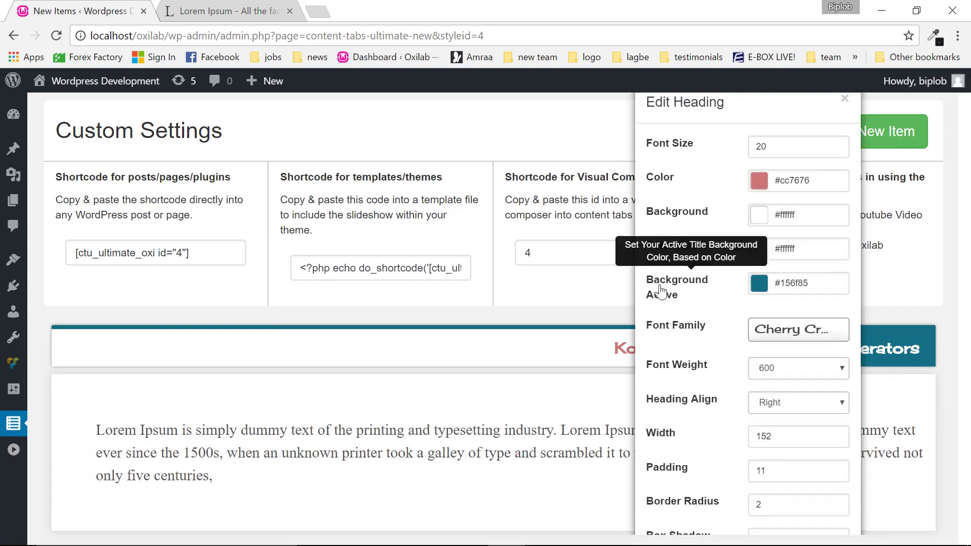
pyautogui.moveTo(706, 107); pyautogui.dragTo(577, 130)
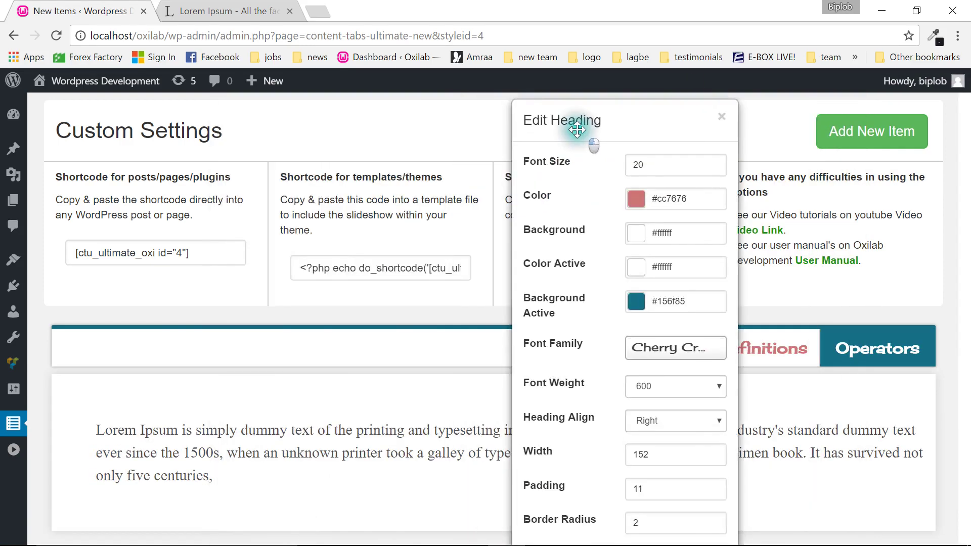
pyautogui.scroll(-4, 591, 253)
pyautogui.click(630, 298)
pyautogui.press('BackSpace')
pyautogui.press('BackSpace')
pyautogui.write('8')
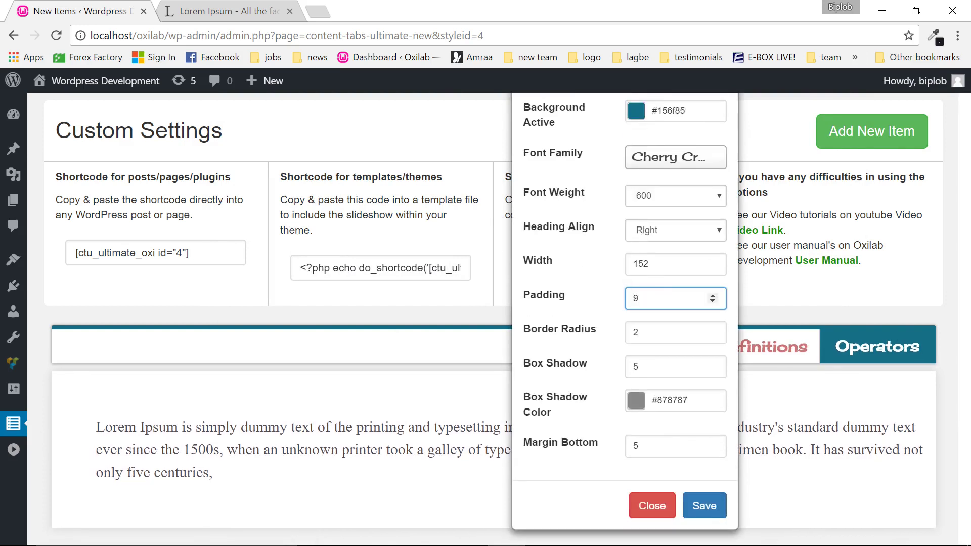
pyautogui.press('BackSpace')
pyautogui.write('27')
pyautogui.press('BackSpace')
pyautogui.press('BackSpace')
pyautogui.write('14')
pyautogui.press('BackSpace')
pyautogui.write('3')
# Step: Set the heading border radius to 20 and close the heading settings to check the rounded corners
pyautogui.click(642, 332)
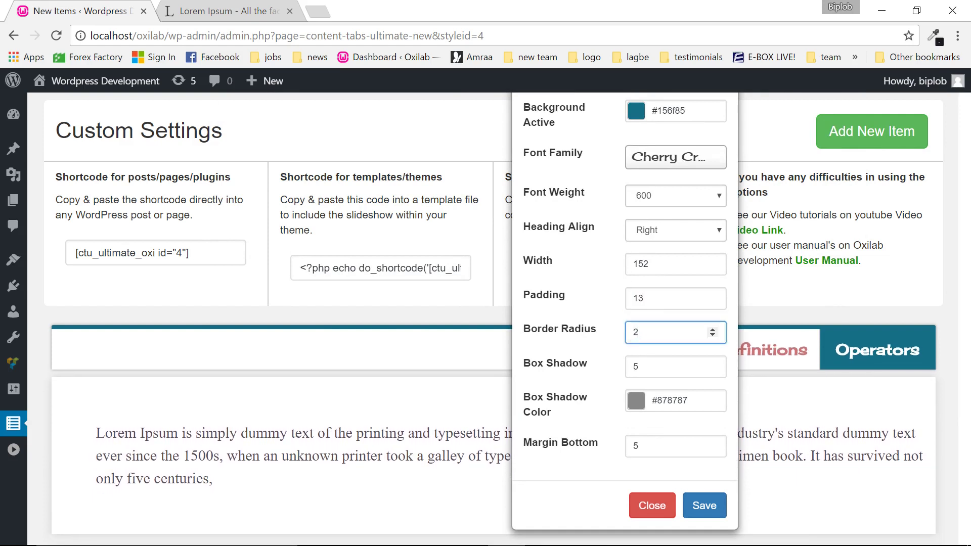
pyautogui.click(651, 508)
pyautogui.moveTo(926, 342)
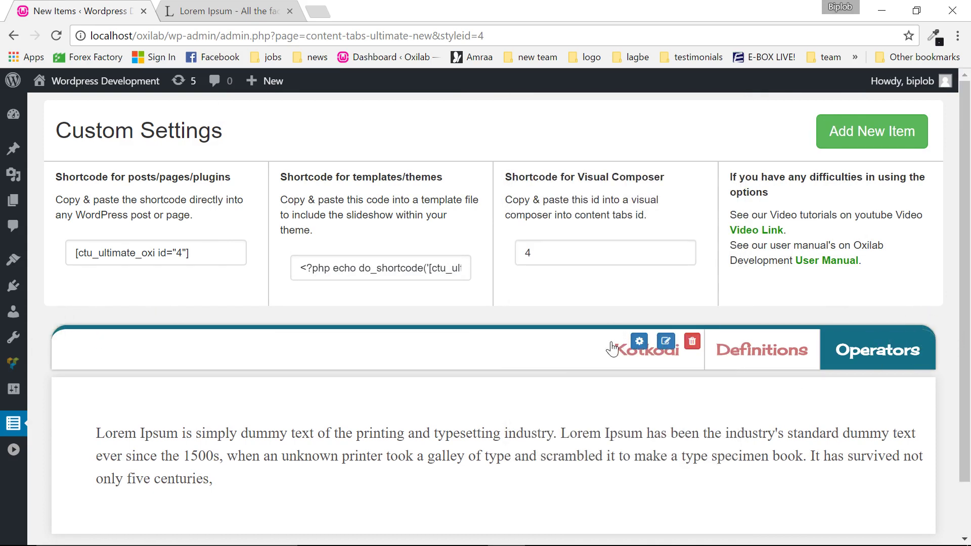
# Step: Reopen the heading settings from the Kotkodi tab, set the border radius to 5, and save
pyautogui.click(637, 342)
pyautogui.scroll(-3, 650, 373)
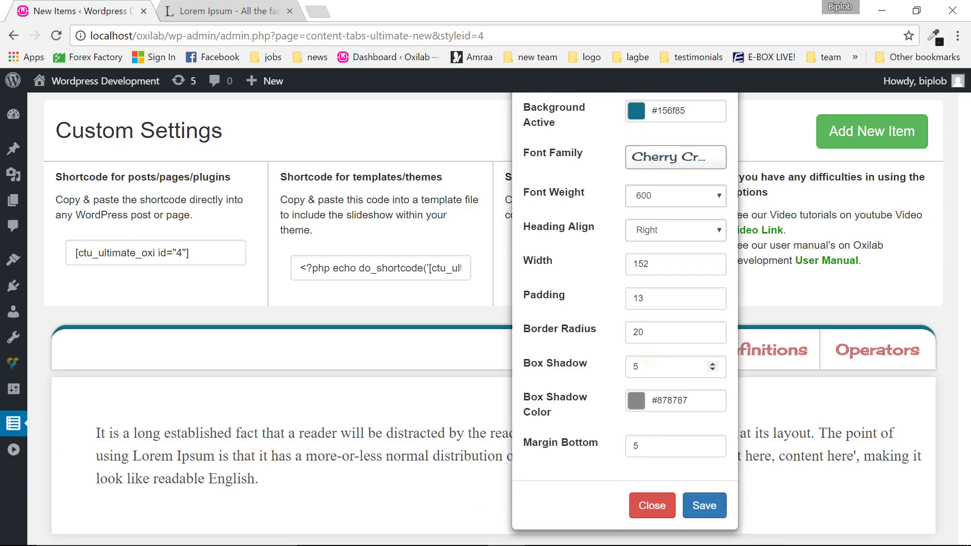
pyautogui.click(645, 366)
pyautogui.click(654, 332)
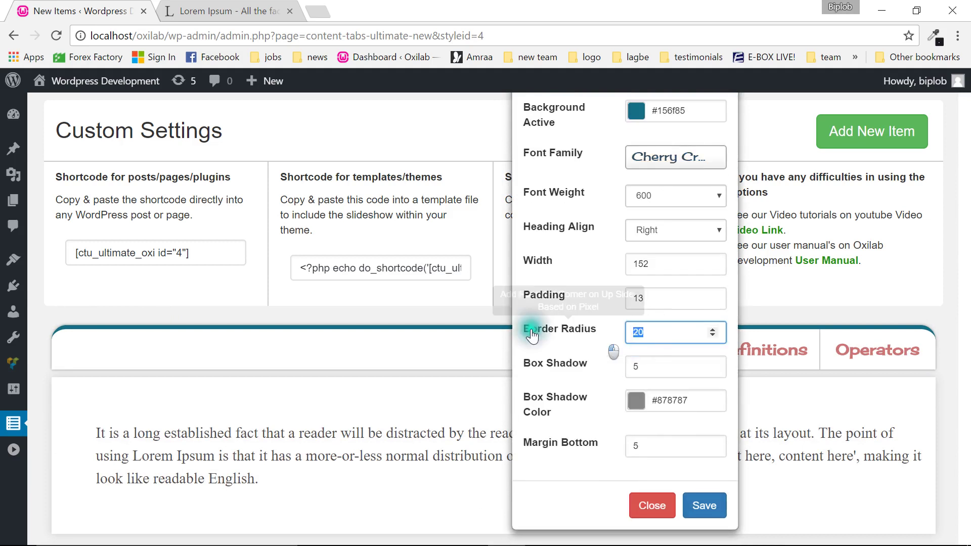
pyautogui.write('5')
pyautogui.click(700, 506)
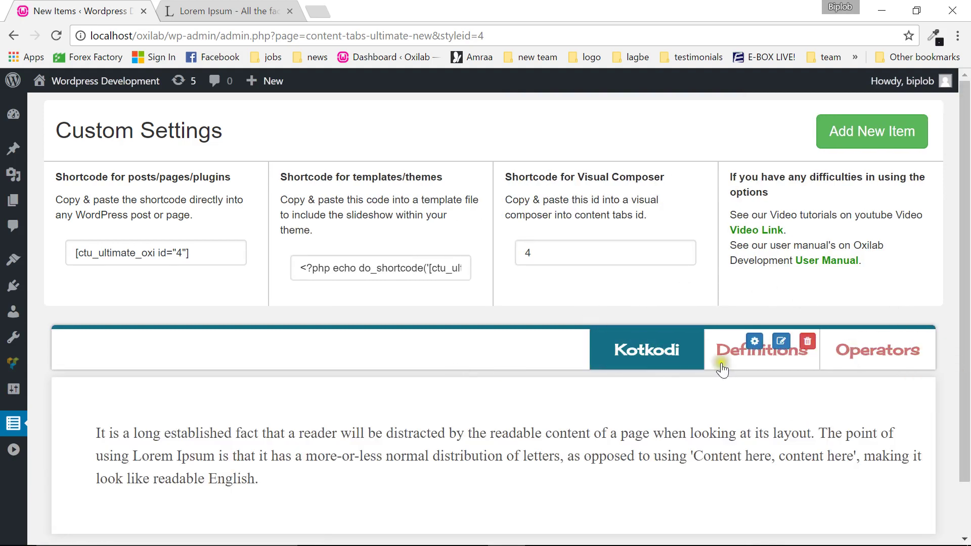
# Step: Open the heading settings from the Kotkodi tab again and set the box shadow to 17
pyautogui.moveTo(682, 355)
pyautogui.click(640, 342)
pyautogui.scroll(-3, 516, 347)
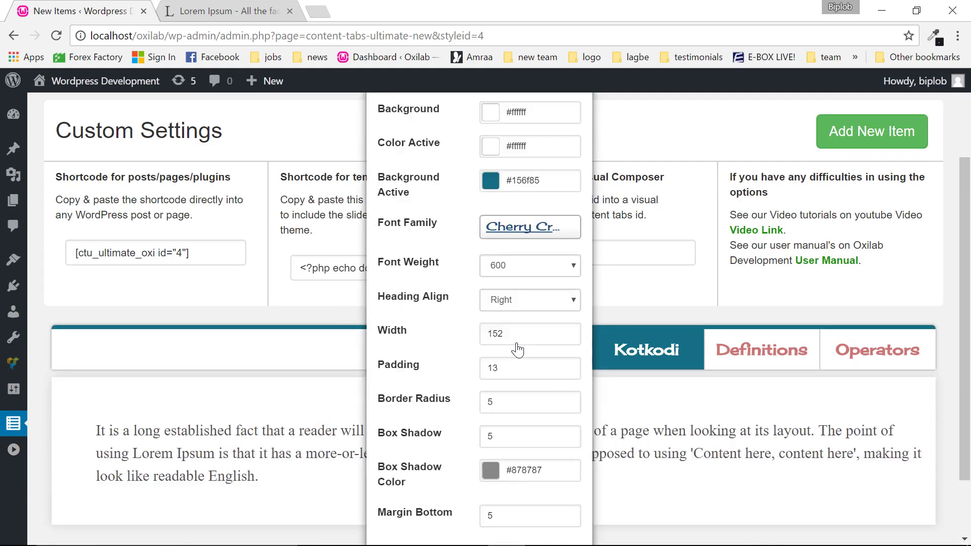
pyautogui.click(513, 359)
pyautogui.press('BackSpace')
pyautogui.write('17')
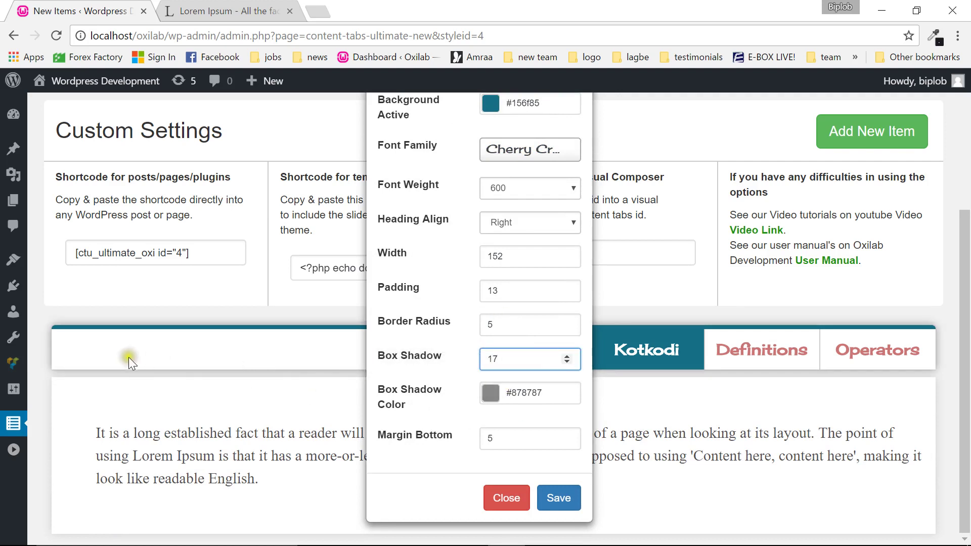
# Step: Try stronger and weaker heading box shadows by stepping the value up to 38 and back down
pyautogui.press('Up')
pyautogui.press('Up')
pyautogui.press('Up')
pyautogui.press('Up')
pyautogui.press('Up')
pyautogui.press('Up')
pyautogui.press('Up')
pyautogui.press('Up')
pyautogui.press('Up')
pyautogui.press('Up')
pyautogui.press('Up')
pyautogui.press('Up')
pyautogui.press('Up')
pyautogui.press('Up')
pyautogui.press('Up')
pyautogui.press('Up')
pyautogui.press('Up')
pyautogui.press('Up')
pyautogui.press('Up')
pyautogui.press('Up')
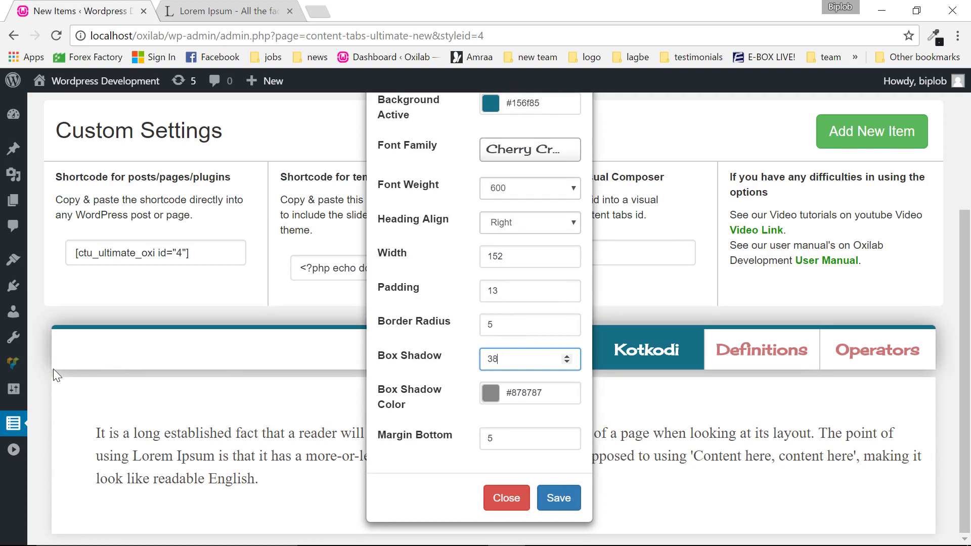
pyautogui.press('Down')
pyautogui.press('Down')
pyautogui.press('Down')
pyautogui.press('Down')
pyautogui.press('Down')
pyautogui.press('Down')
pyautogui.press('Down')
pyautogui.press('Down')
pyautogui.press('Down')
pyautogui.press('Down')
pyautogui.press('Down')
pyautogui.press('Down')
pyautogui.press('Down')
pyautogui.press('Down')
pyautogui.press('Down')
pyautogui.press('Down')
pyautogui.press('Down')
pyautogui.press('Down')
pyautogui.press('Down')
pyautogui.press('Down')
# Step: Set the heading box shadow color to #6e6e6e and the heading box shadow to 5
pyautogui.click(511, 393)
pyautogui.moveTo(515, 436)
pyautogui.mouseDown()
pyautogui.moveTo(559, 492)
pyautogui.moveTo(585, 440)
pyautogui.moveTo(432, 484)
pyautogui.moveTo(402, 521)
pyautogui.moveTo(399, 447)
pyautogui.moveTo(470, 435)
pyautogui.moveTo(490, 460)
pyautogui.moveTo(481, 472)
pyautogui.mouseUp()
pyautogui.click(508, 365)
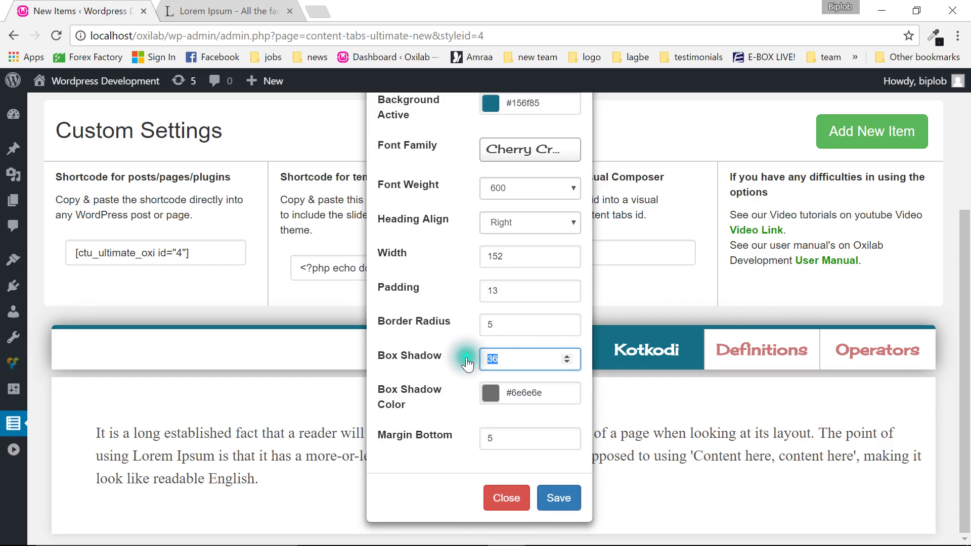
pyautogui.doubleClick(469, 401)
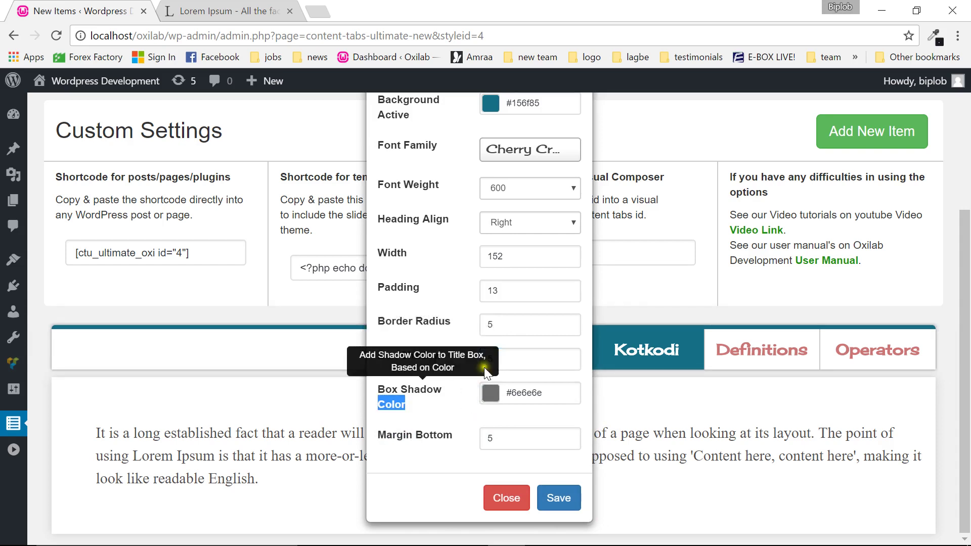
# Step: Try larger and smaller heading bottom margins, set the margin to 10, and save the heading settings
pyautogui.click(498, 439)
pyautogui.press('Up')
pyautogui.press('Up')
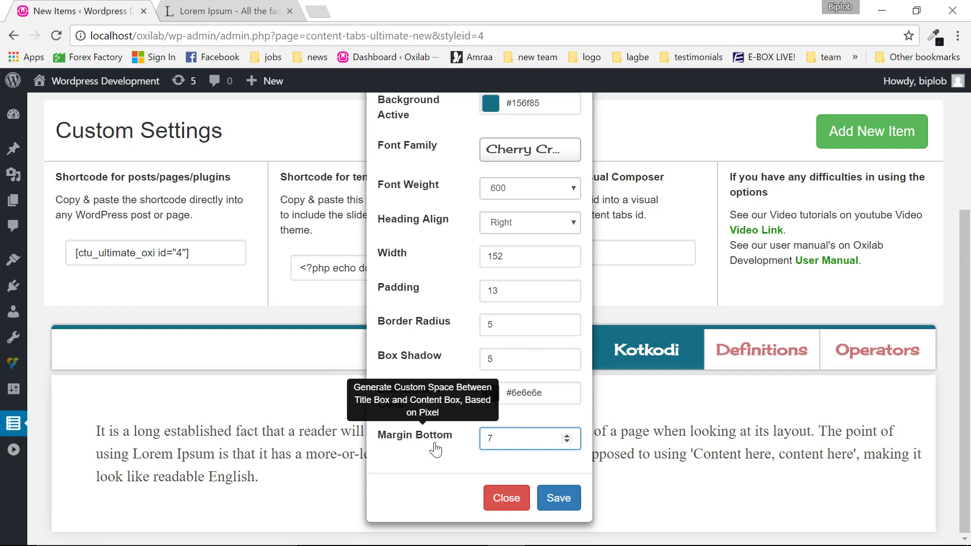
pyautogui.press('Down')
pyautogui.press('Down')
pyautogui.press('Down')
pyautogui.press('Down')
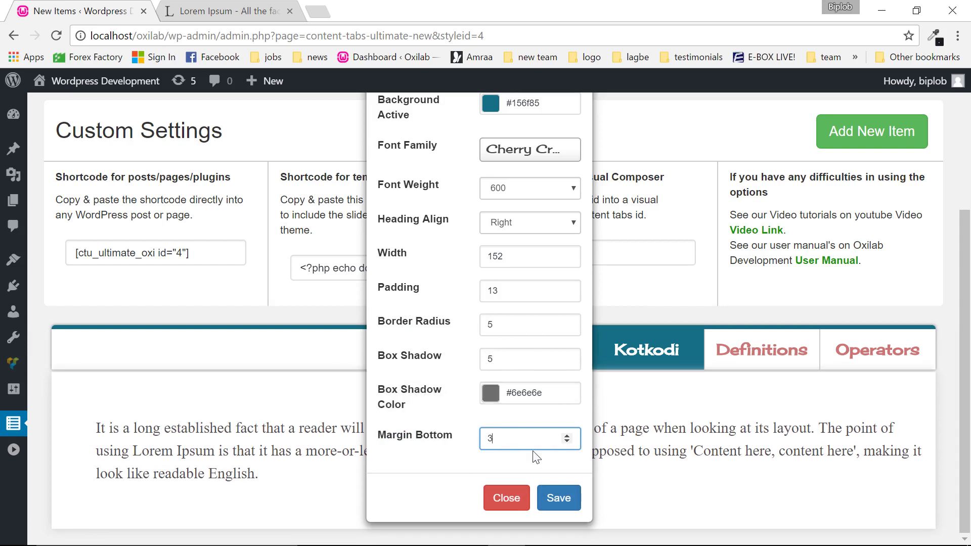
pyautogui.press('BackSpace')
pyautogui.write('10')
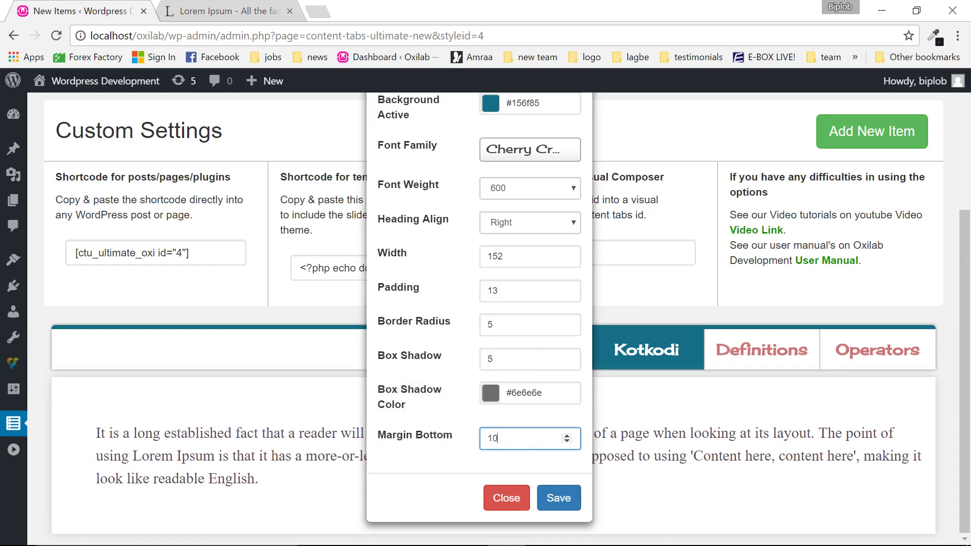
pyautogui.click(558, 500)
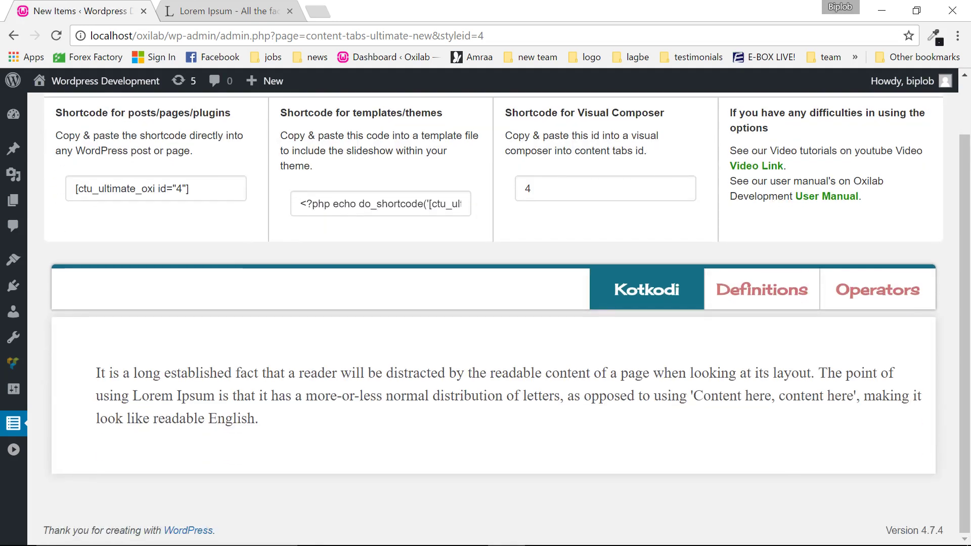
# Step: Open the content box settings and raise the font size to 27
pyautogui.click(918, 331)
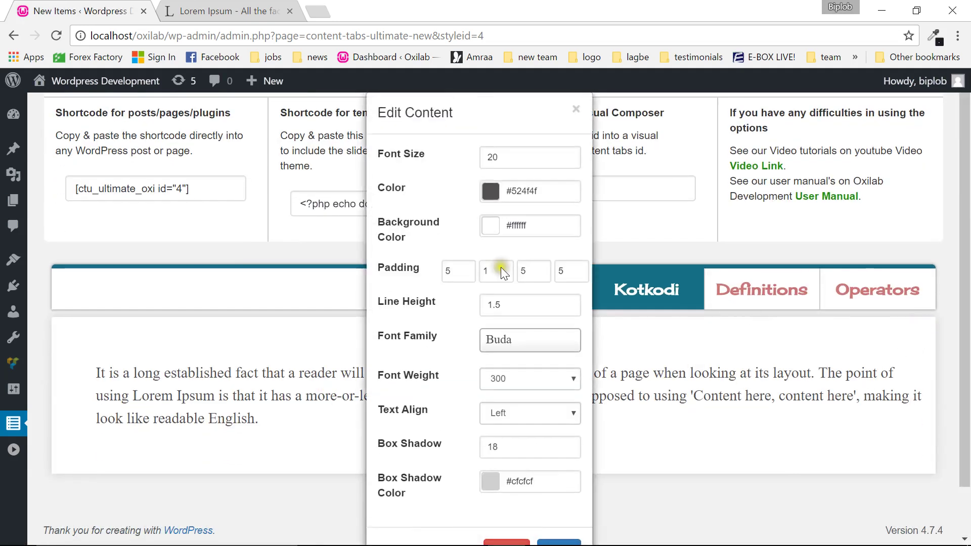
pyautogui.click(514, 155)
pyautogui.press('Up')
pyautogui.press('Up')
pyautogui.press('Up')
pyautogui.press('Up')
pyautogui.press('Up')
pyautogui.press('Up')
pyautogui.press('Up')
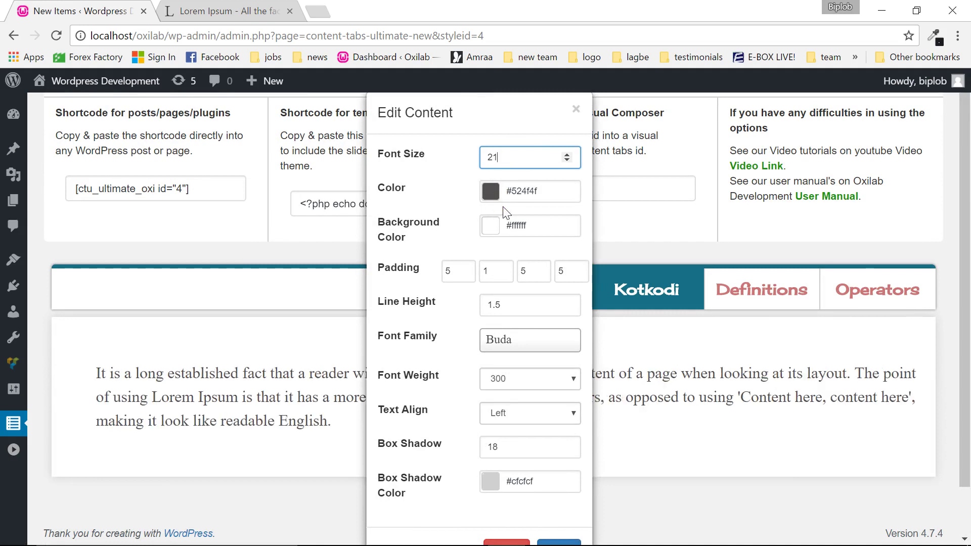
pyautogui.click(780, 425)
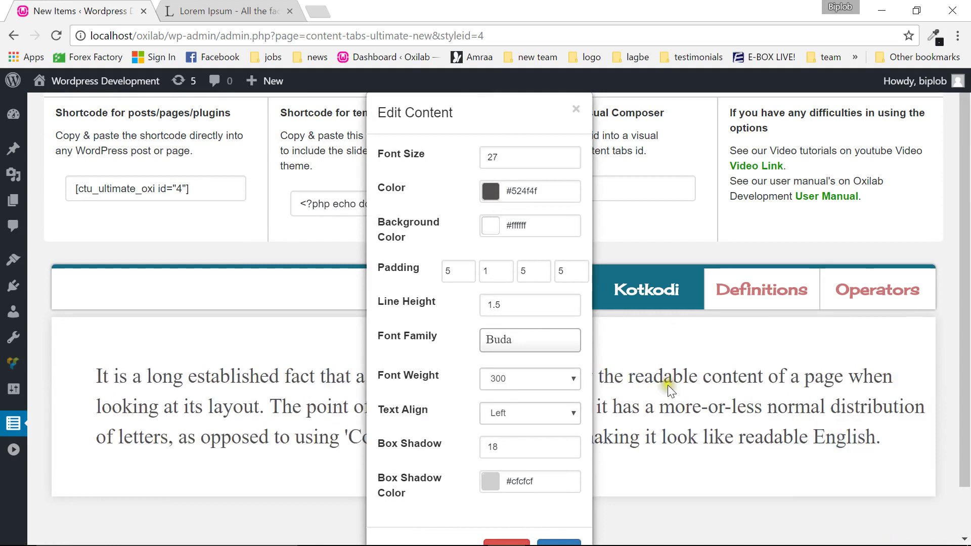
# Step: Reduce the content font size to 18
pyautogui.click(506, 157)
pyautogui.press('Down')
pyautogui.press('Down')
pyautogui.press('Down')
pyautogui.press('Down')
pyautogui.press('Down')
pyautogui.press('Down')
pyautogui.press('Down')
pyautogui.press('Down')
pyautogui.press('Down')
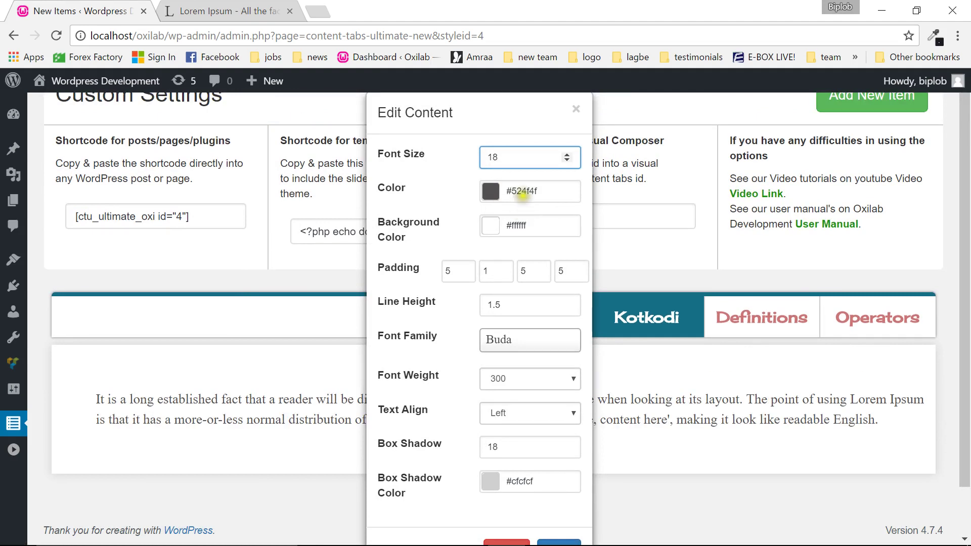
# Step: Set the content text color to #595959, and try other background colors before returning the background to #ffffff
pyautogui.click(522, 197)
pyautogui.moveTo(498, 253)
pyautogui.mouseDown()
pyautogui.moveTo(494, 260)
pyautogui.moveTo(481, 202)
pyautogui.moveTo(480, 305)
pyautogui.moveTo(538, 247)
pyautogui.moveTo(577, 238)
pyautogui.moveTo(550, 233)
pyautogui.moveTo(602, 287)
pyautogui.moveTo(568, 252)
pyautogui.moveTo(459, 211)
pyautogui.moveTo(496, 251)
pyautogui.moveTo(451, 277)
pyautogui.mouseUp()
pyautogui.click(488, 226)
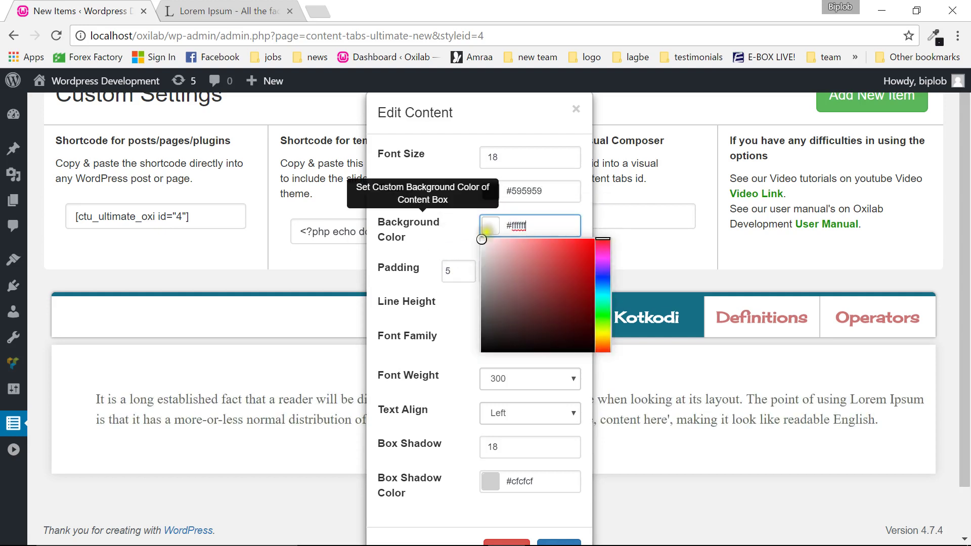
pyautogui.moveTo(520, 268); pyautogui.dragTo(603, 326)
pyautogui.moveTo(595, 283)
pyautogui.mouseDown()
pyautogui.moveTo(581, 243)
pyautogui.moveTo(577, 322)
pyautogui.moveTo(494, 256)
pyautogui.moveTo(541, 282)
pyautogui.moveTo(444, 243)
pyautogui.mouseUp()
pyautogui.click(494, 244)
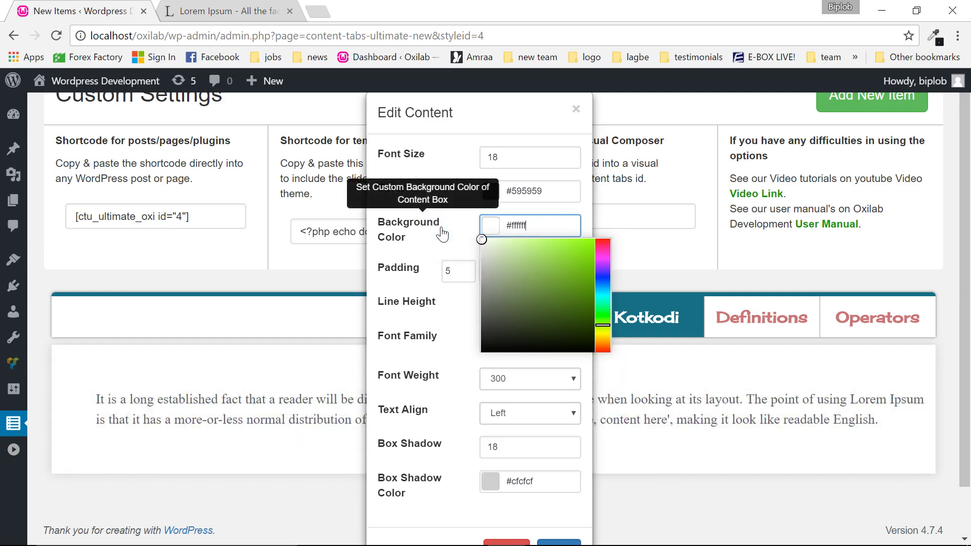
pyautogui.click(483, 232)
# Step: Try different top padding values for the content box and set it to 3
pyautogui.click(454, 264)
pyautogui.press('BackSpace')
pyautogui.write('6')
pyautogui.press('BackSpace')
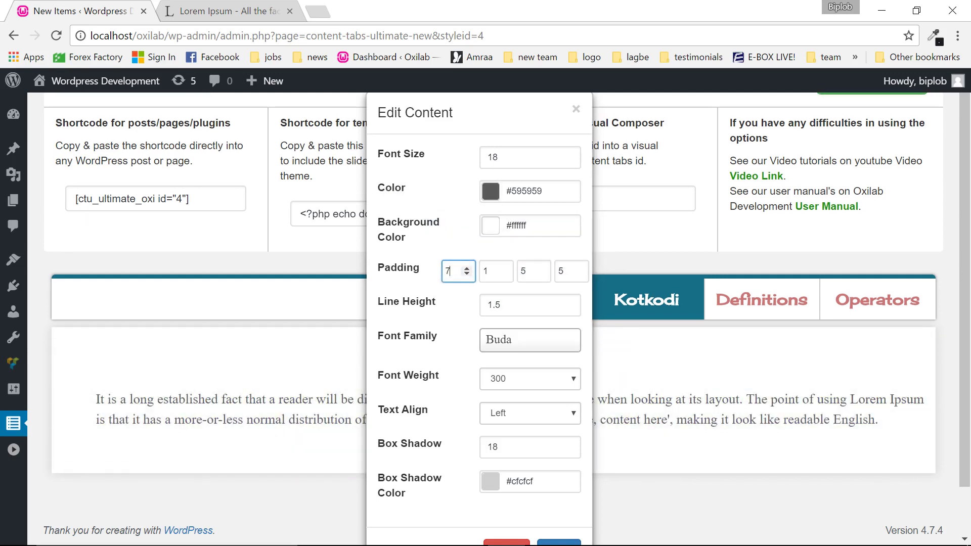
pyautogui.write('3')
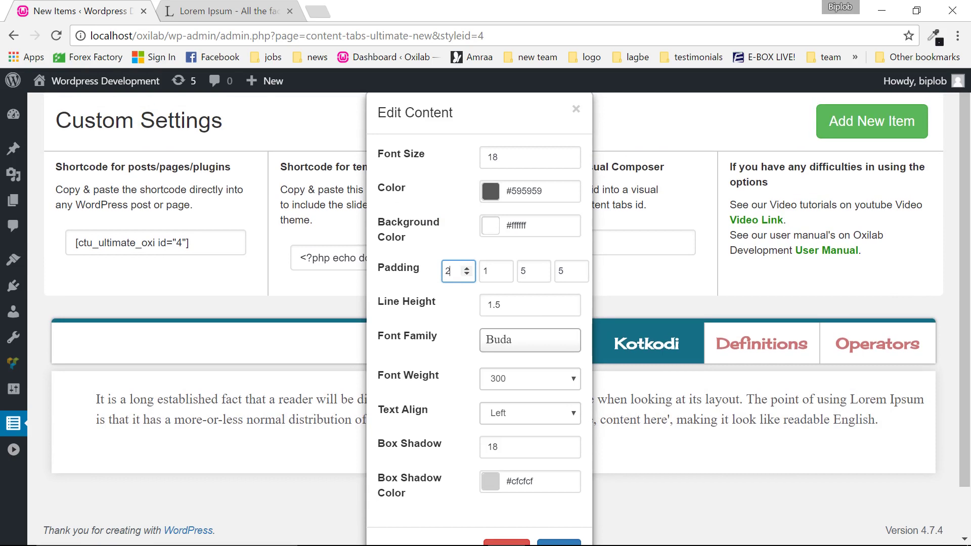
# Step: Try different right padding values for the content box and set it to 2
pyautogui.click(493, 271)
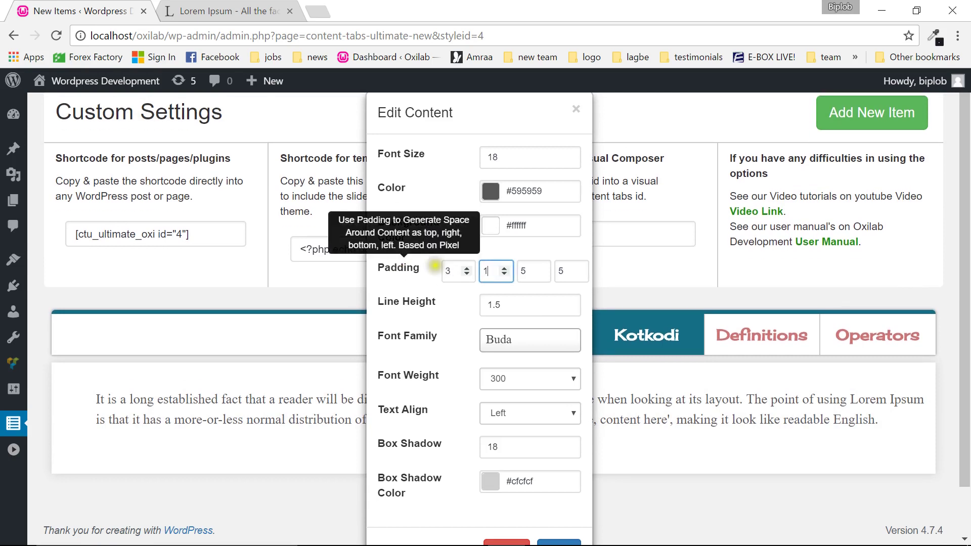
pyautogui.press('BackSpace')
pyautogui.write('2')
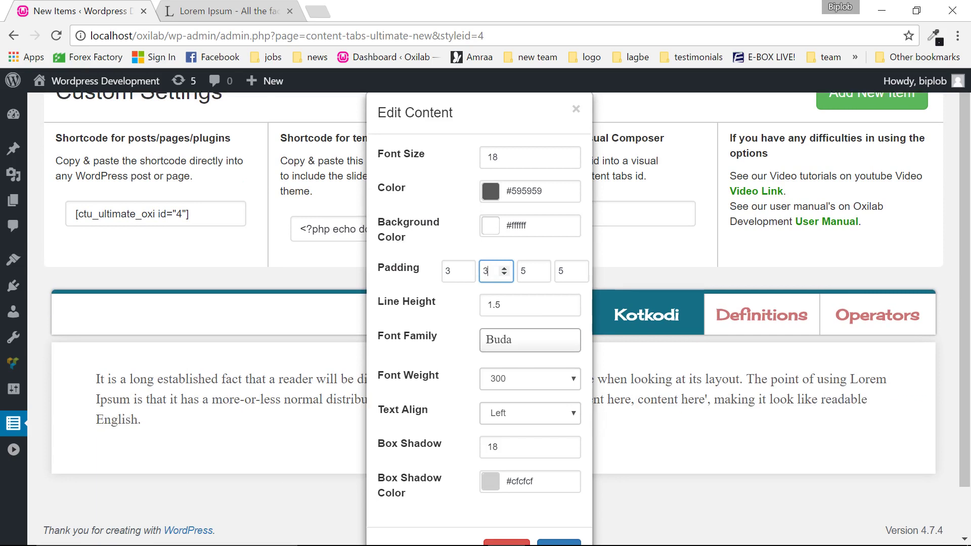
pyautogui.press('Up')
pyautogui.press('Down')
pyautogui.press('Down')
pyautogui.press('Down')
# Step: Set the content box's bottom padding to 3 and its left padding to 2
pyautogui.moveTo(411, 283)
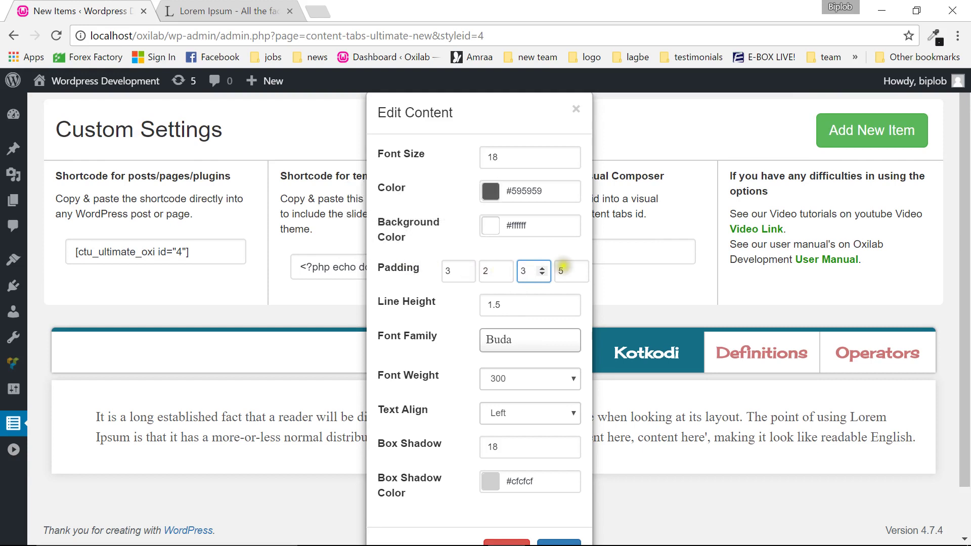
pyautogui.press('Down')
pyautogui.press('Down')
pyautogui.press('Down')
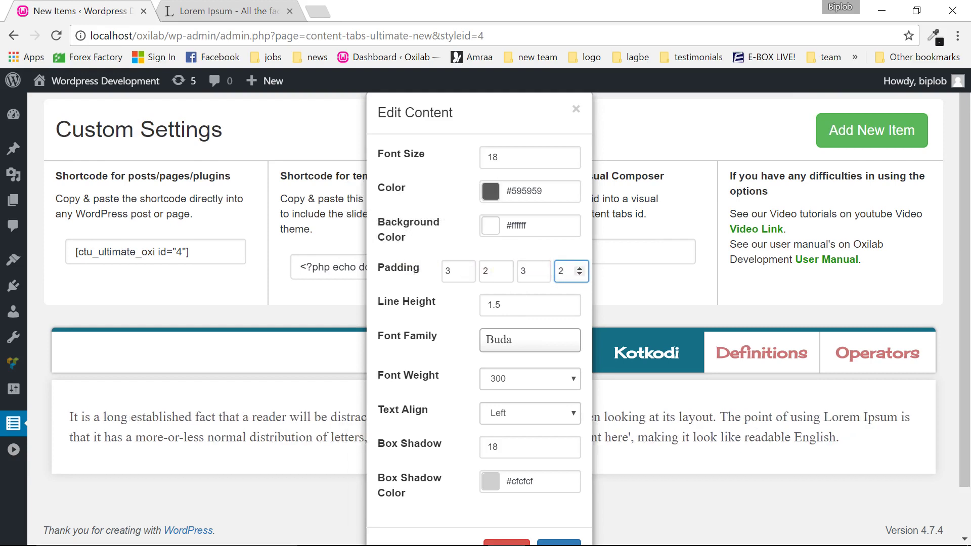
# Step: Increase the content line height to 1.9
pyautogui.press('Tab')
pyautogui.press('Up')
pyautogui.press('Up')
pyautogui.press('Up')
pyautogui.press('Up')
pyautogui.moveTo(404, 309)
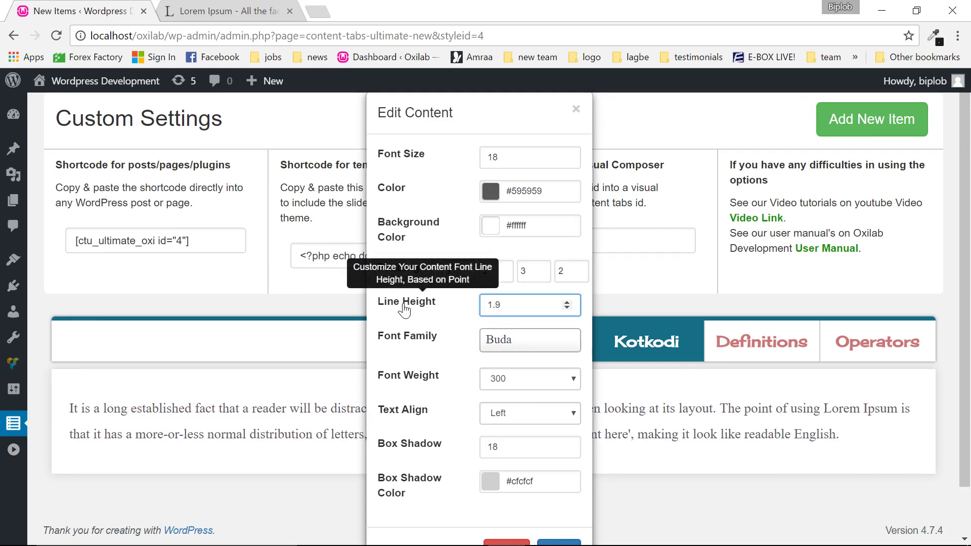
pyautogui.press('Up')
pyautogui.press('Down')
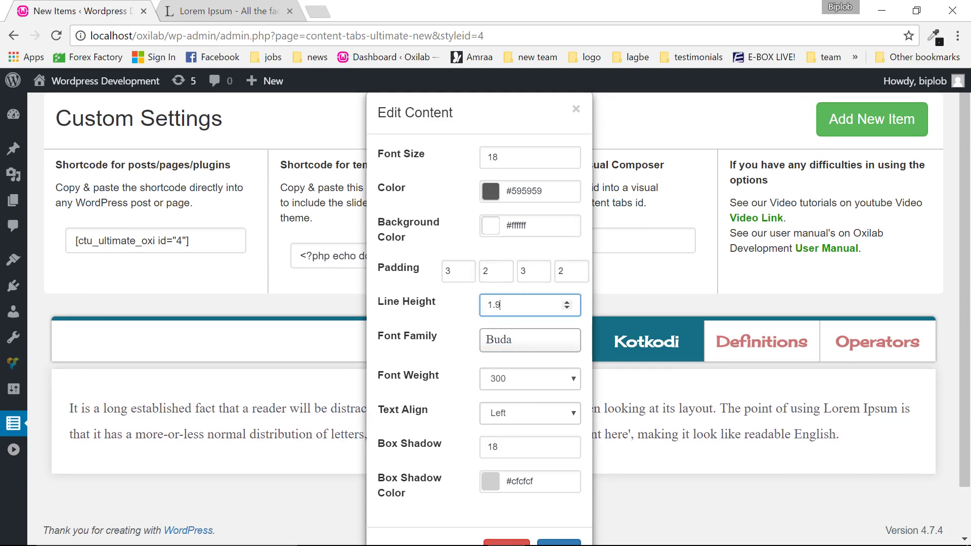
# Step: Change the content font family to Anonymous Pro
pyautogui.click(520, 344)
pyautogui.scroll(-2, 520, 427)
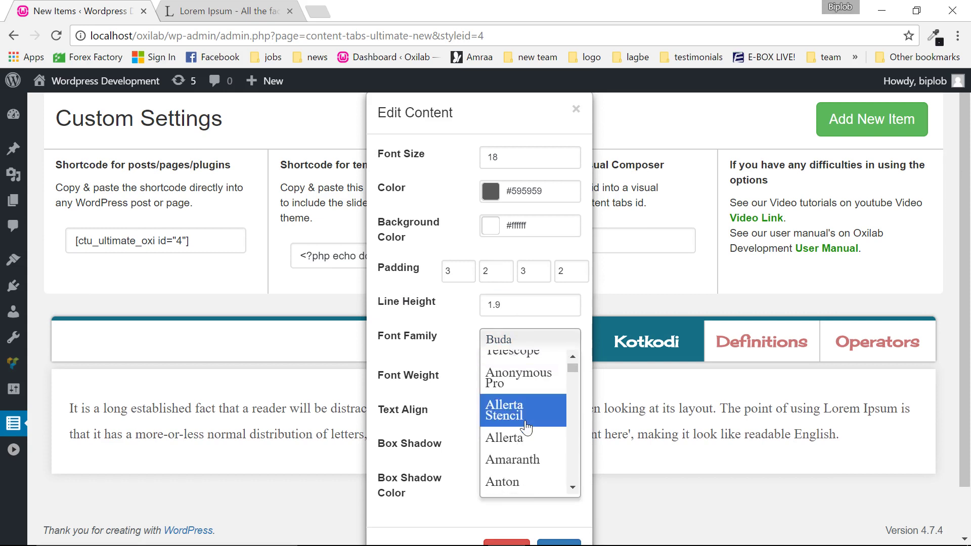
pyautogui.scroll(2, 526, 427)
pyautogui.scroll(-2, 526, 427)
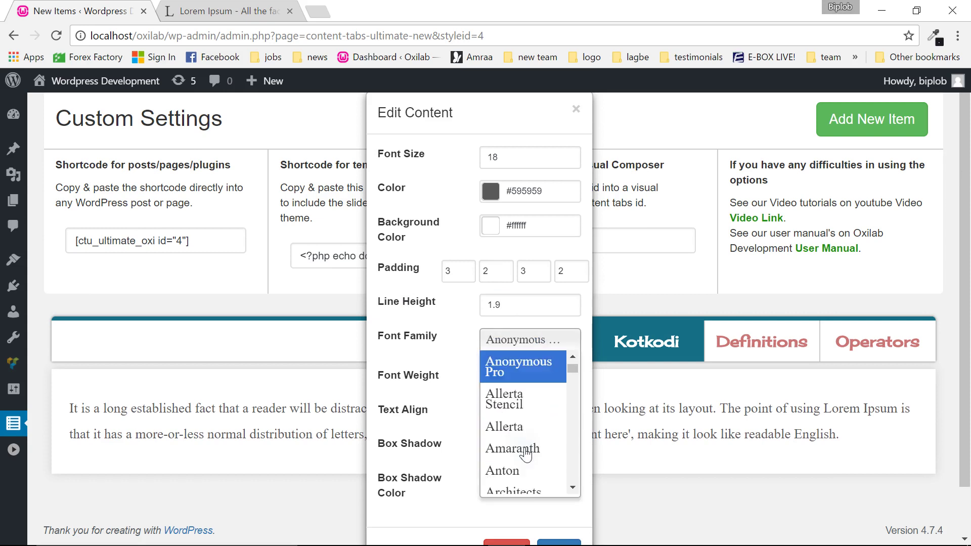
pyautogui.click(526, 353)
pyautogui.click(516, 344)
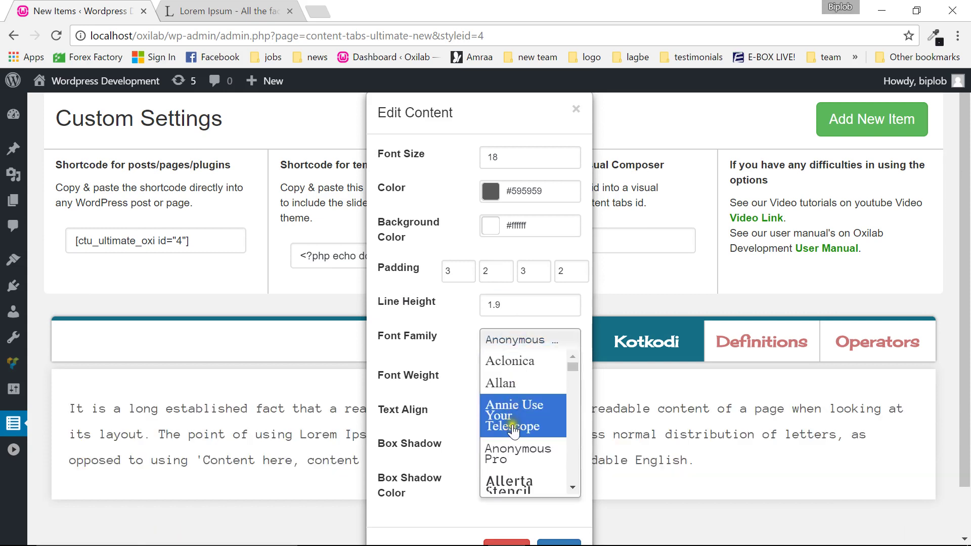
pyautogui.click(513, 457)
# Step: Try content font weights 700 and 500, and return the weight to 300
pyautogui.click(525, 378)
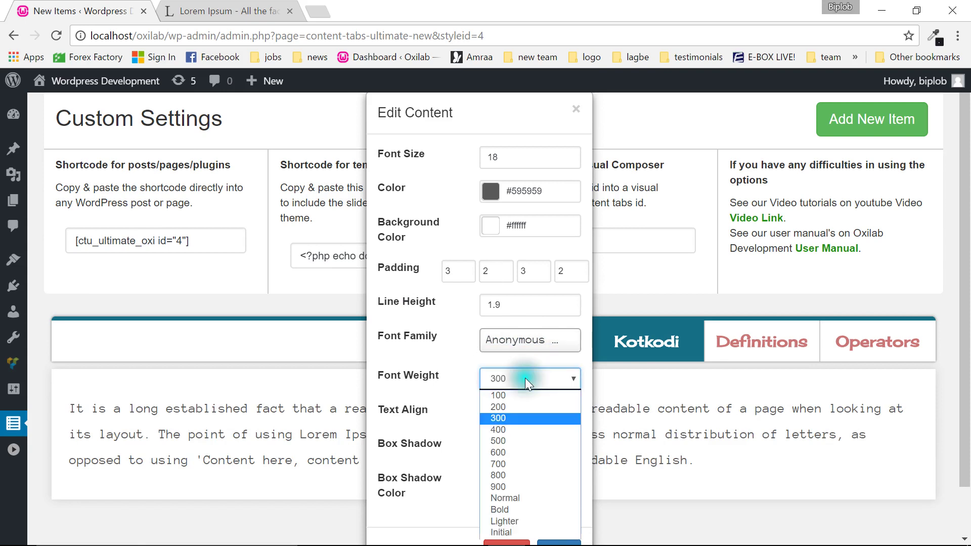
pyautogui.click(513, 463)
pyautogui.click(526, 380)
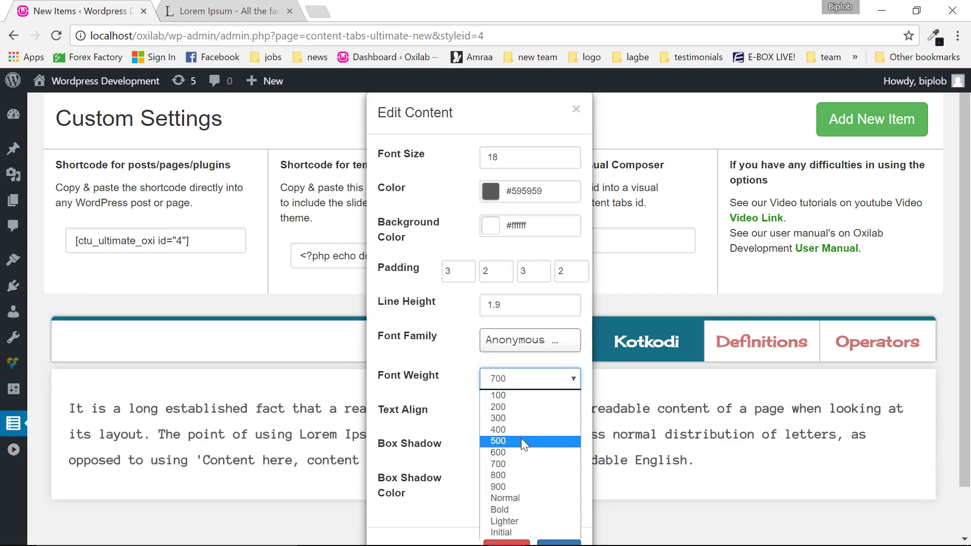
pyautogui.click(521, 438)
pyautogui.click(530, 378)
pyautogui.click(526, 418)
# Step: Try centered content text and set the text alignment to Right
pyautogui.scroll(-1, 520, 363)
pyautogui.click(521, 360)
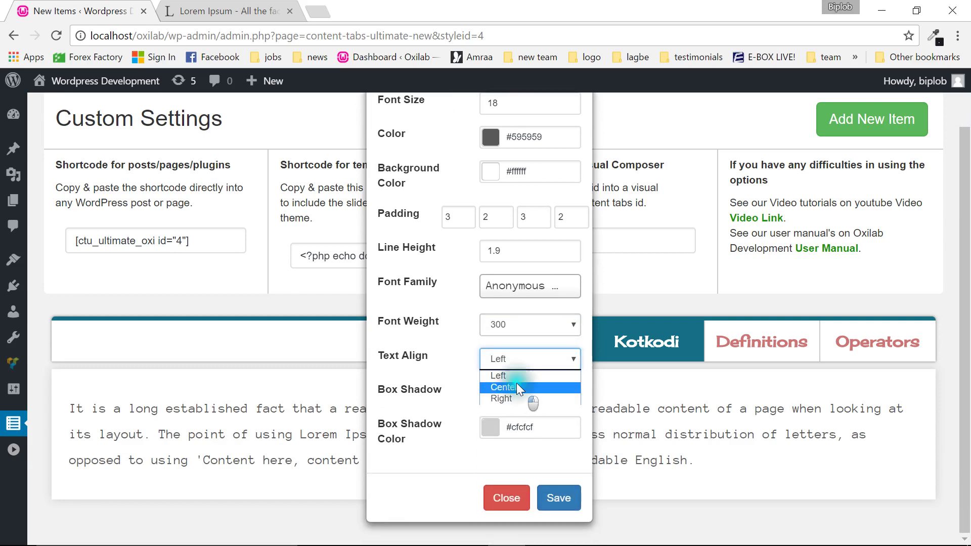
pyautogui.click(516, 383)
pyautogui.click(523, 364)
pyautogui.click(520, 396)
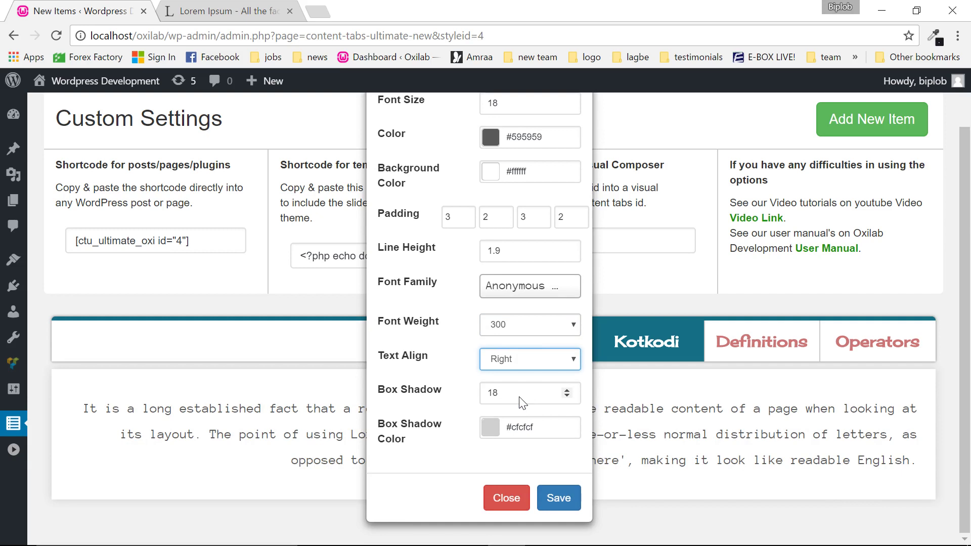
# Step: Set the content box shadow to 20 and its shadow color to #3d3d3d
pyautogui.press('Tab')
pyautogui.write('19')
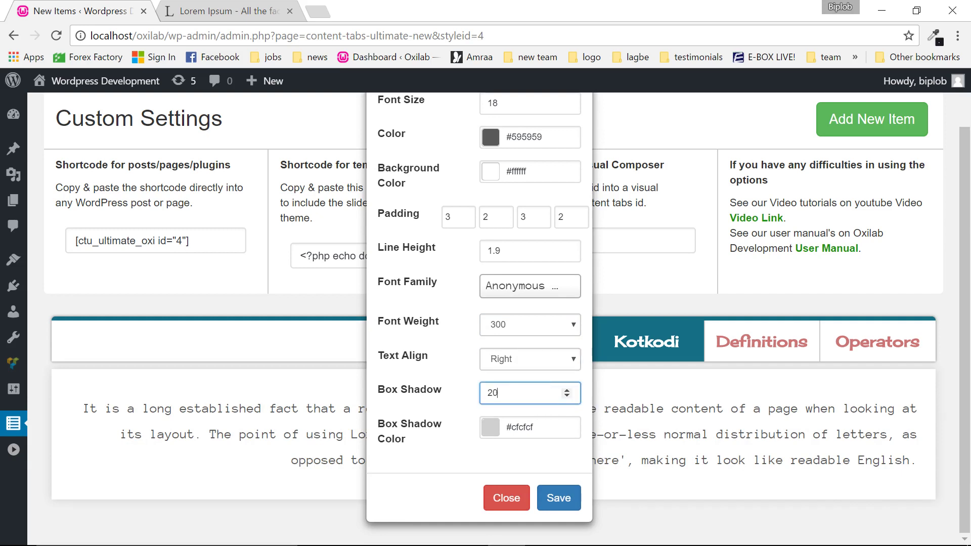
pyautogui.press('Tab')
pyautogui.moveTo(486, 523); pyautogui.dragTo(460, 524)
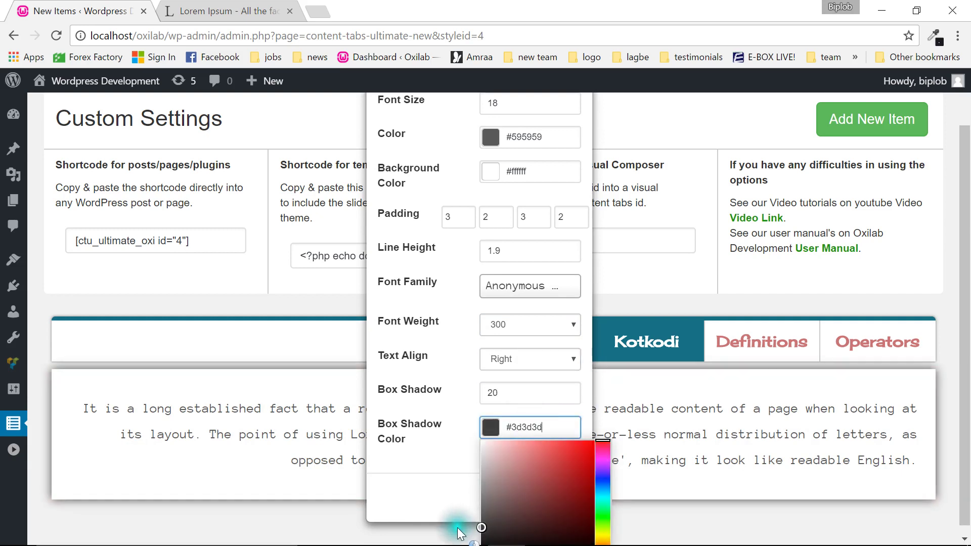
pyautogui.click(438, 451)
# Step: Reduce the content box shadow to 4 and save the content settings
pyautogui.click(495, 395)
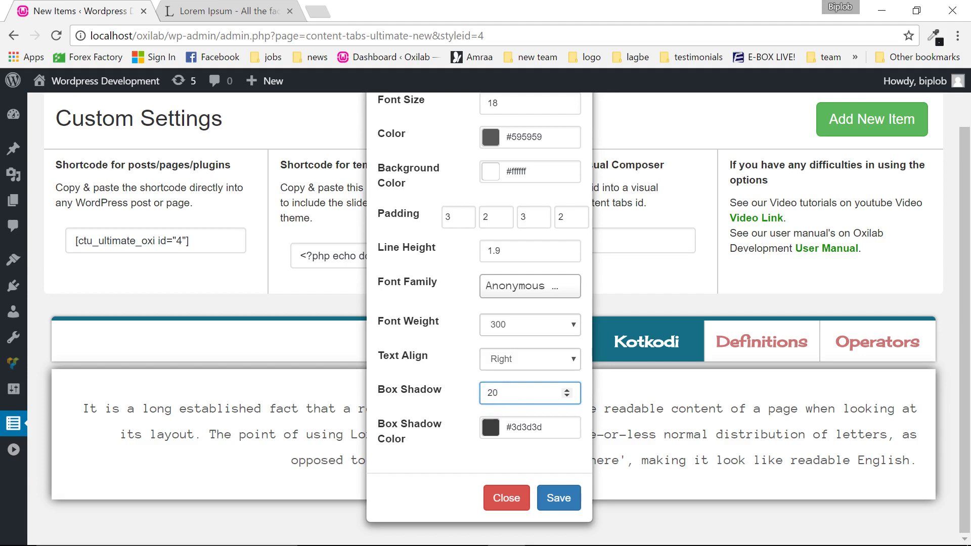
pyautogui.press('BackSpace')
pyautogui.press('BackSpace')
pyautogui.write('6')
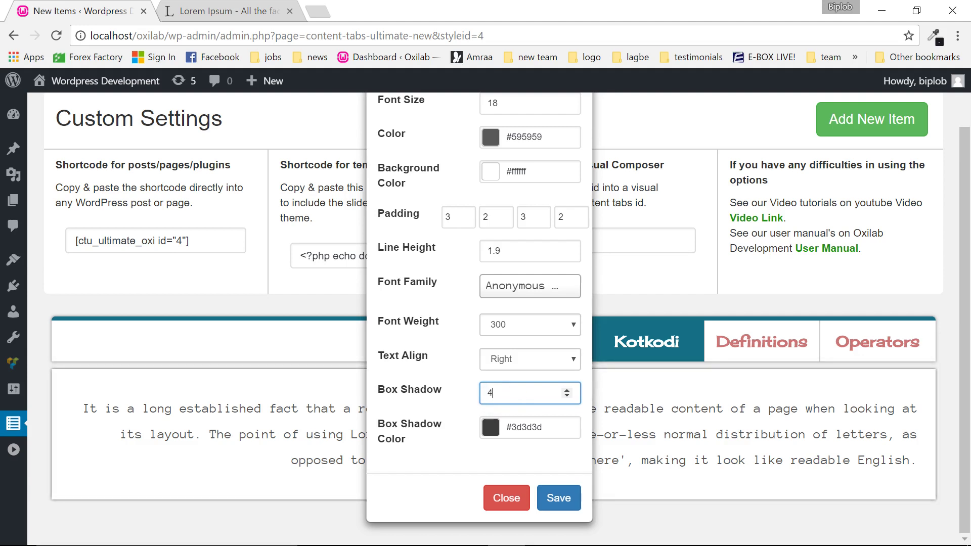
pyautogui.click(463, 460)
pyautogui.click(556, 498)
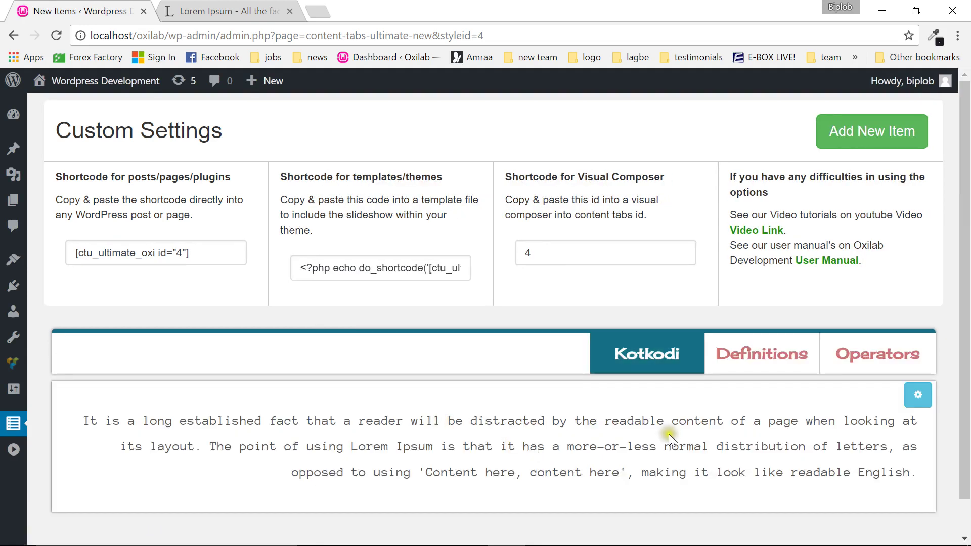
# Step: Switch between the Kotkodi, Definitions and Operators tabs to check the styled content
pyautogui.click(717, 374)
pyautogui.click(678, 372)
pyautogui.click(737, 357)
pyautogui.click(860, 357)
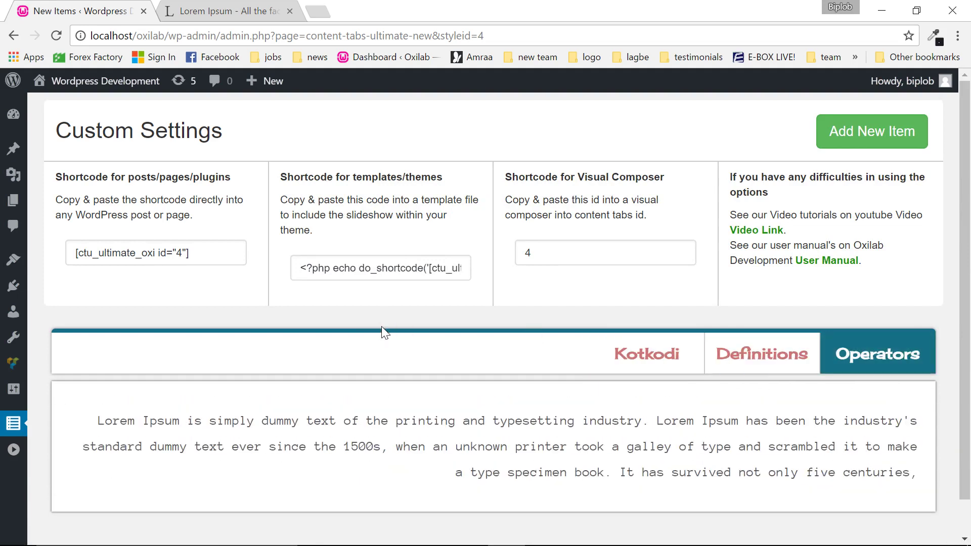
# Step: Delete the Kotkodi tab from the tabs set
pyautogui.moveTo(649, 350)
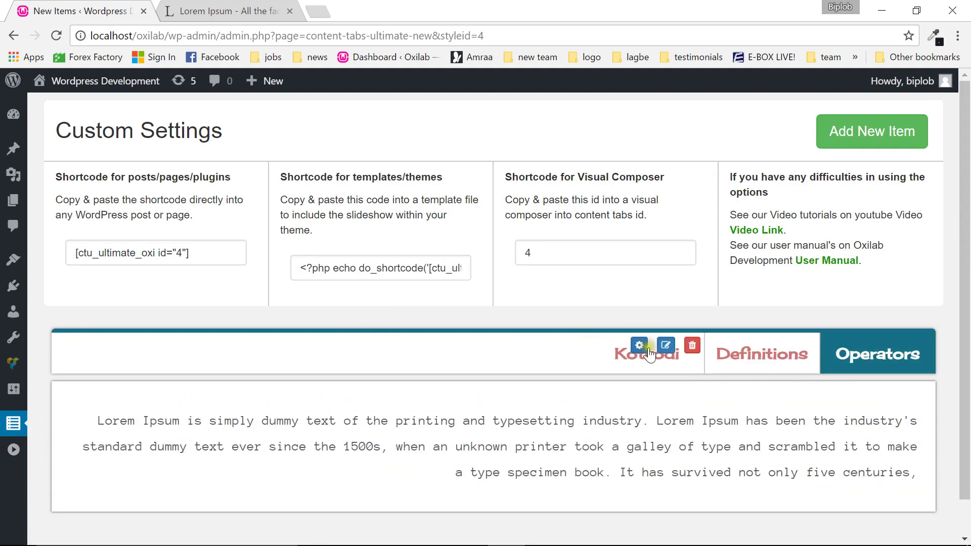
pyautogui.click(693, 347)
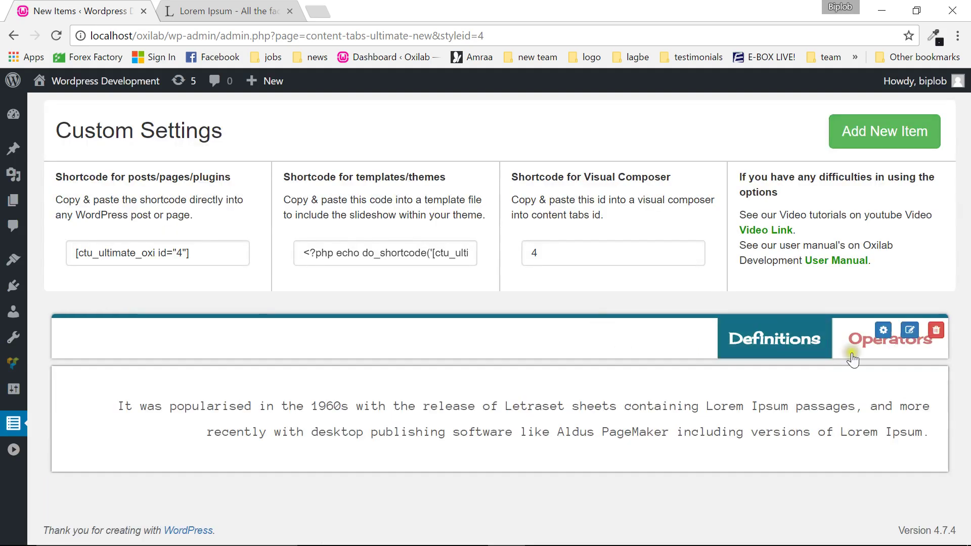
# Step: Copy the content tabs shortcode for posts and pages, start a new page in a separate browser tab and close the Lorem Ipsum tab
pyautogui.moveTo(787, 349)
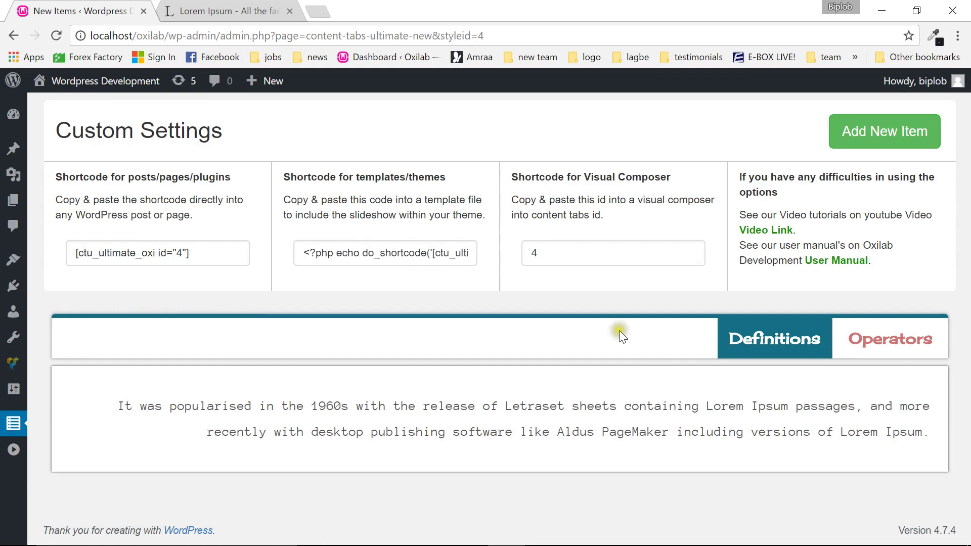
pyautogui.moveTo(55, 181); pyautogui.dragTo(182, 212)
pyautogui.moveTo(191, 253); pyautogui.dragTo(71, 253)
pyautogui.moveTo(16, 212)
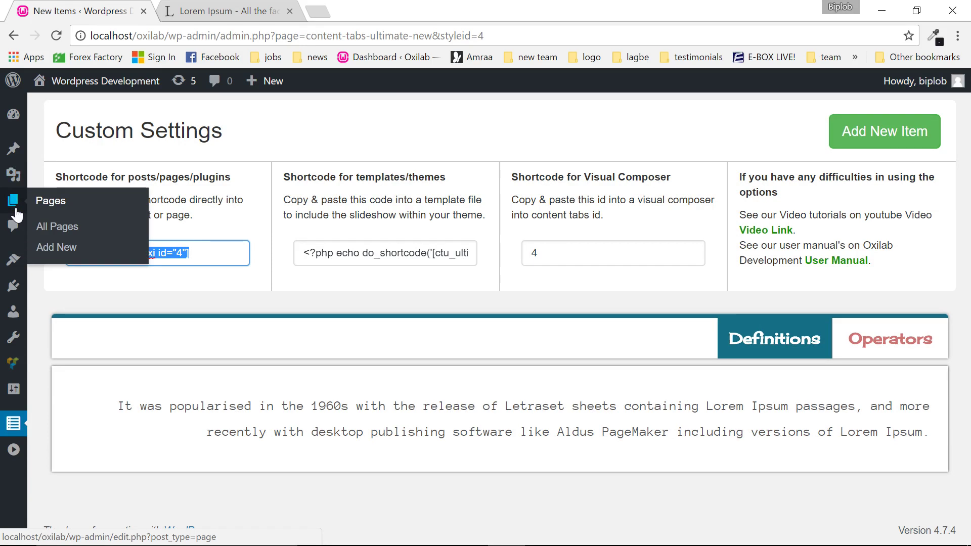
pyautogui.middleClick(50, 246)
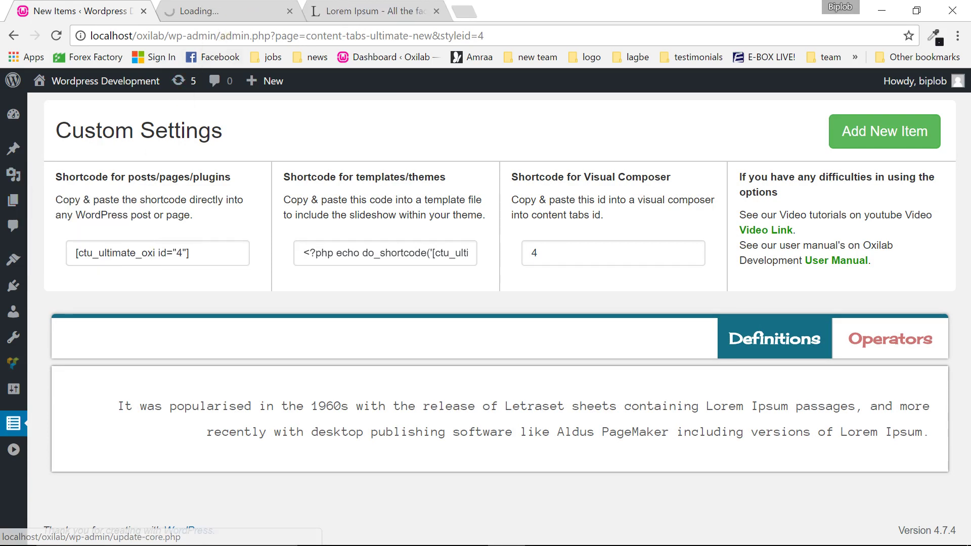
pyautogui.click(437, 10)
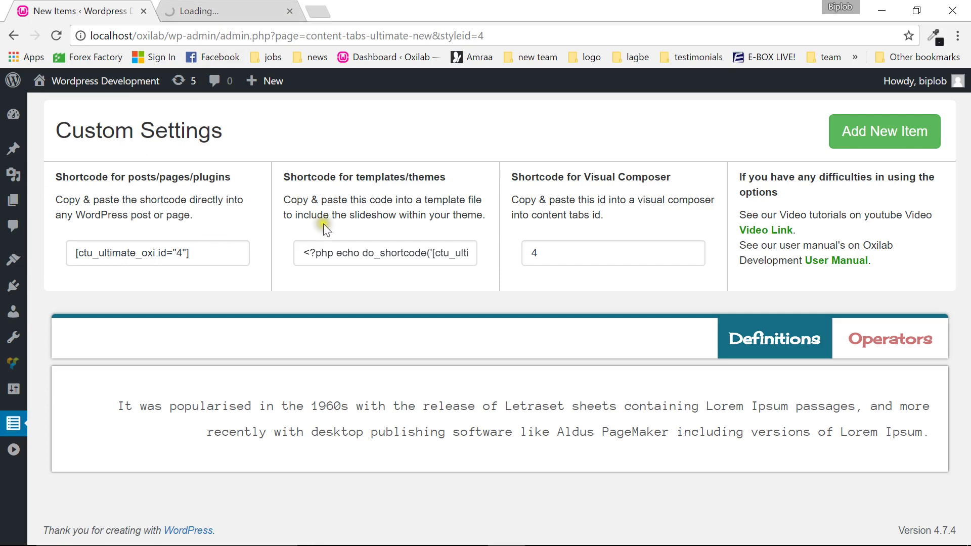
# Step: Examine the posts, template and Visual Composer shortcode instructions and the help links in the Custom Settings
pyautogui.moveTo(54, 175); pyautogui.dragTo(200, 217)
pyautogui.moveTo(281, 184); pyautogui.dragTo(476, 216)
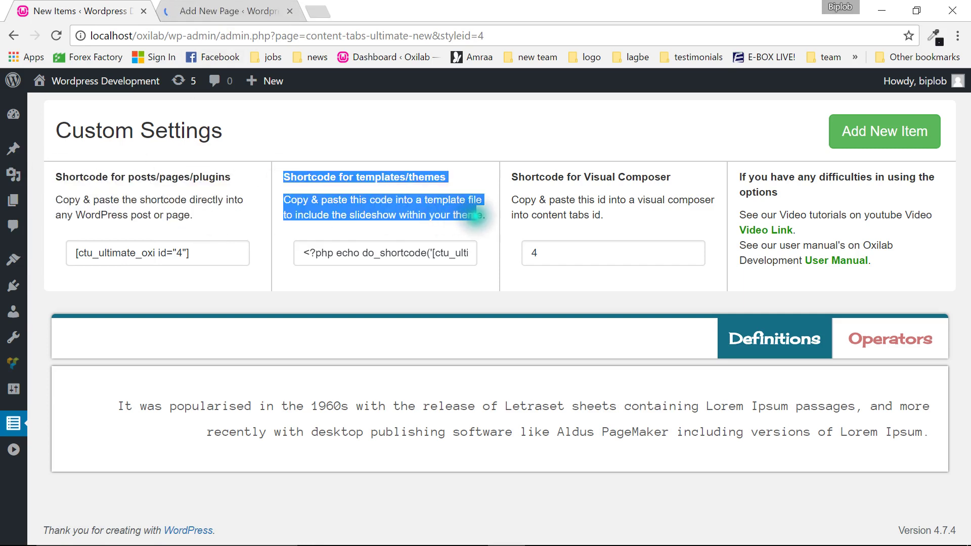
pyautogui.moveTo(512, 167); pyautogui.dragTo(604, 217)
pyautogui.click(263, 11)
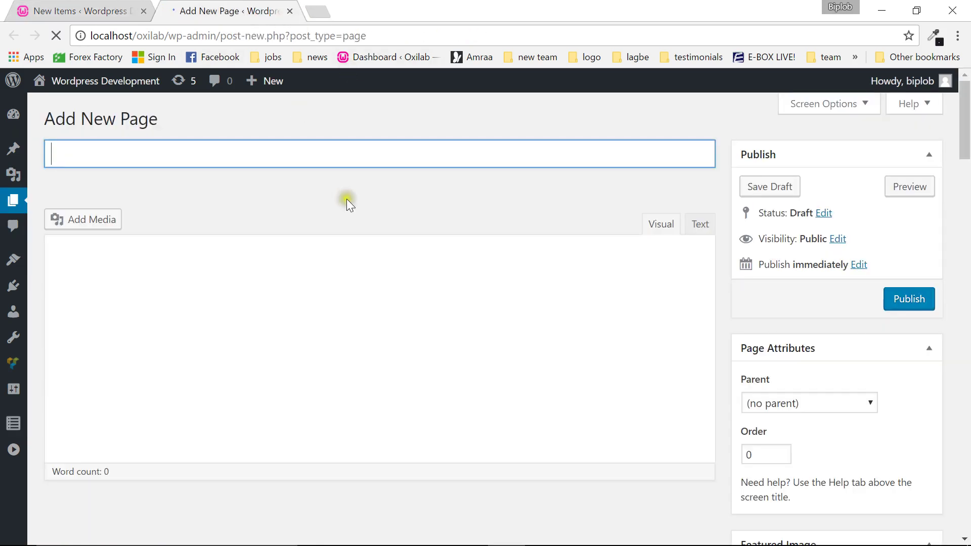
pyautogui.click(93, 9)
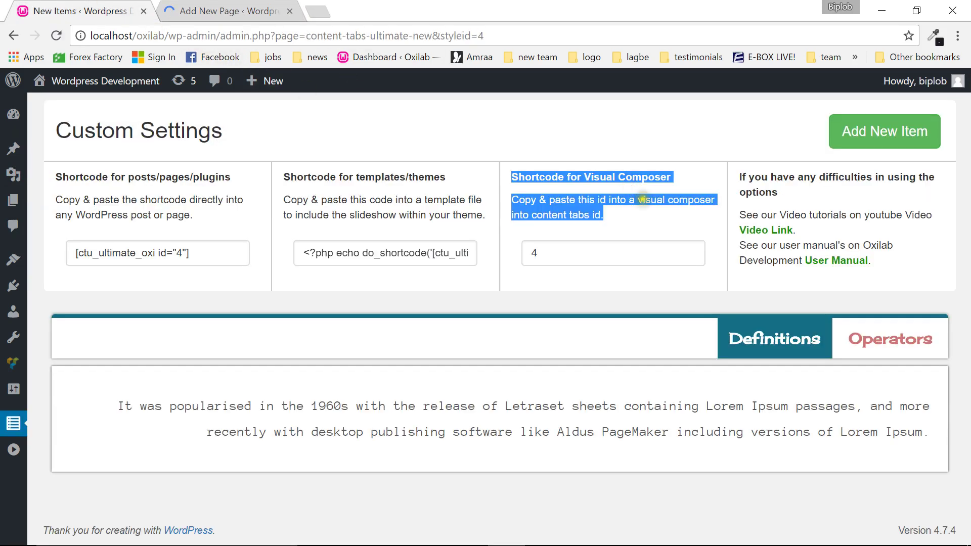
pyautogui.click(633, 188)
pyautogui.moveTo(604, 217); pyautogui.dragTo(516, 175)
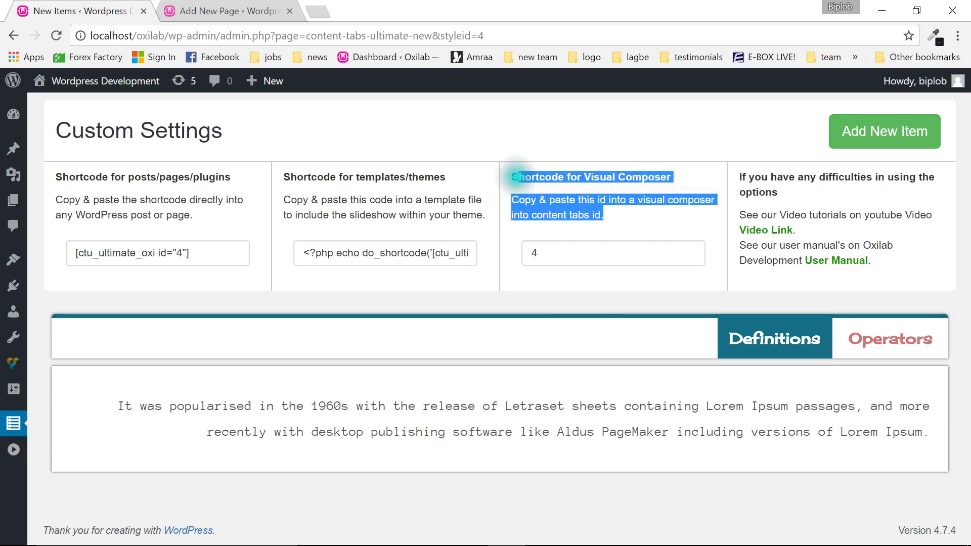
pyautogui.click(649, 204)
pyautogui.moveTo(739, 174); pyautogui.dragTo(776, 194)
pyautogui.click(779, 198)
pyautogui.click(822, 263)
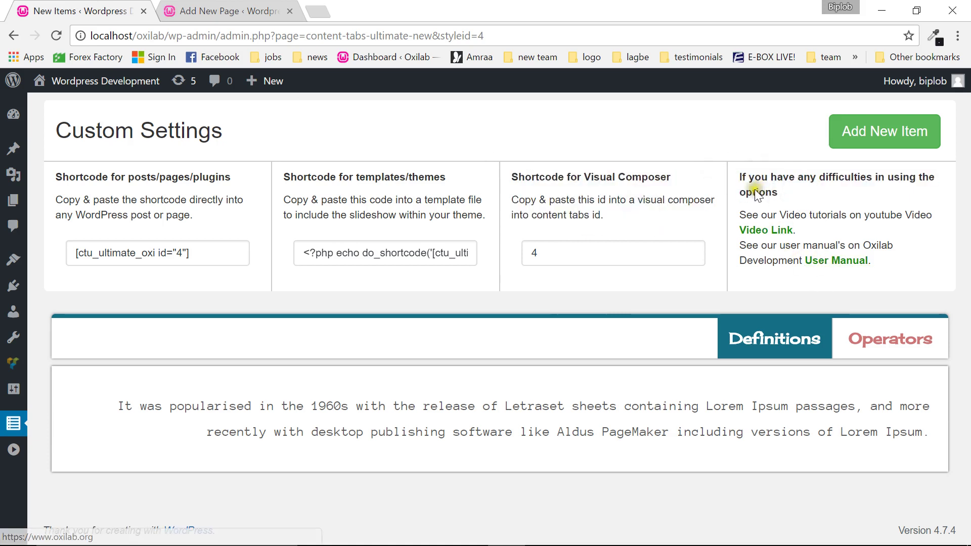
pyautogui.moveTo(739, 173); pyautogui.dragTo(874, 263)
pyautogui.click(801, 240)
pyautogui.click(638, 195)
# Step: Paste the shortcode [ctu_ultimate_oxi id="4"] into the new page's content and publish the page
pyautogui.click(255, 11)
pyautogui.click(286, 147)
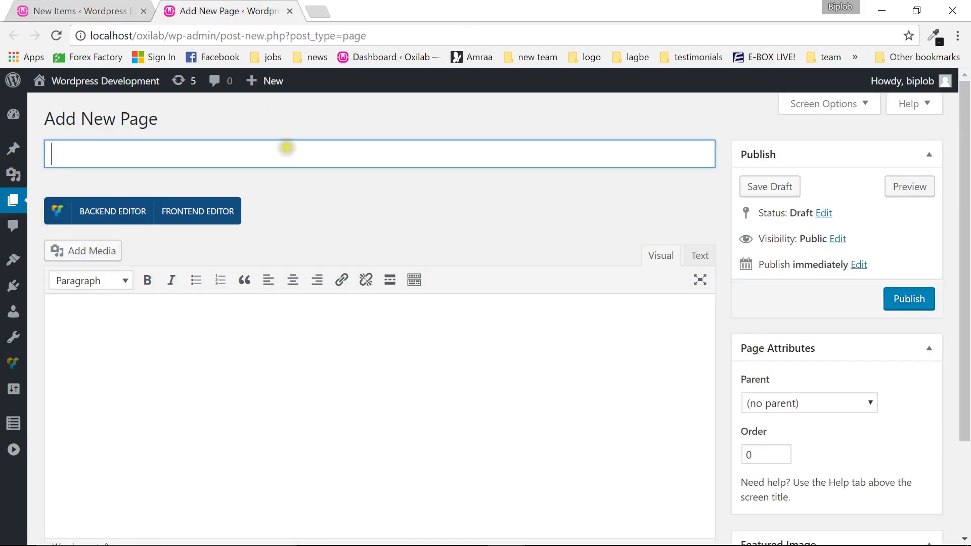
pyautogui.click(324, 337)
pyautogui.write('[ctu_ultimate_oxi id="4"]')
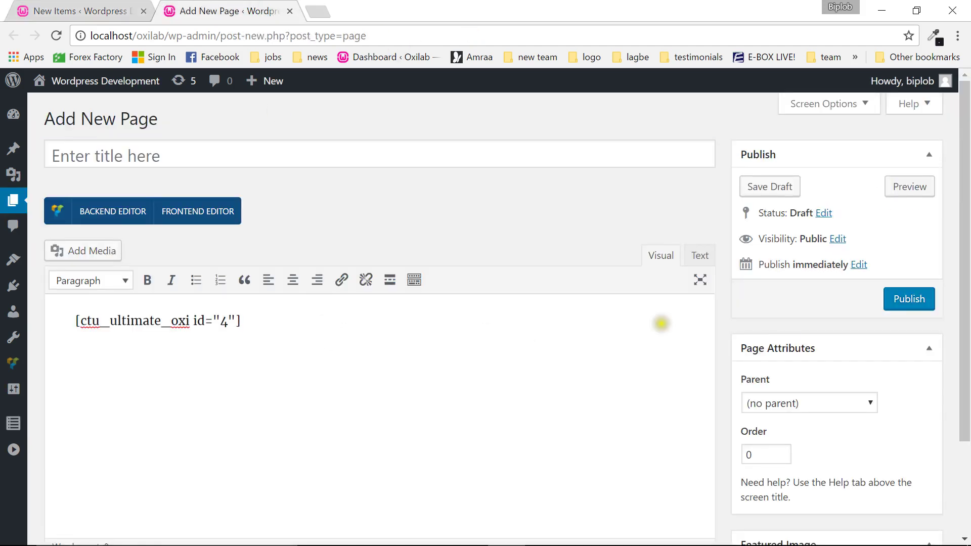
pyautogui.click(917, 301)
pyautogui.scroll(-2, 350, 213)
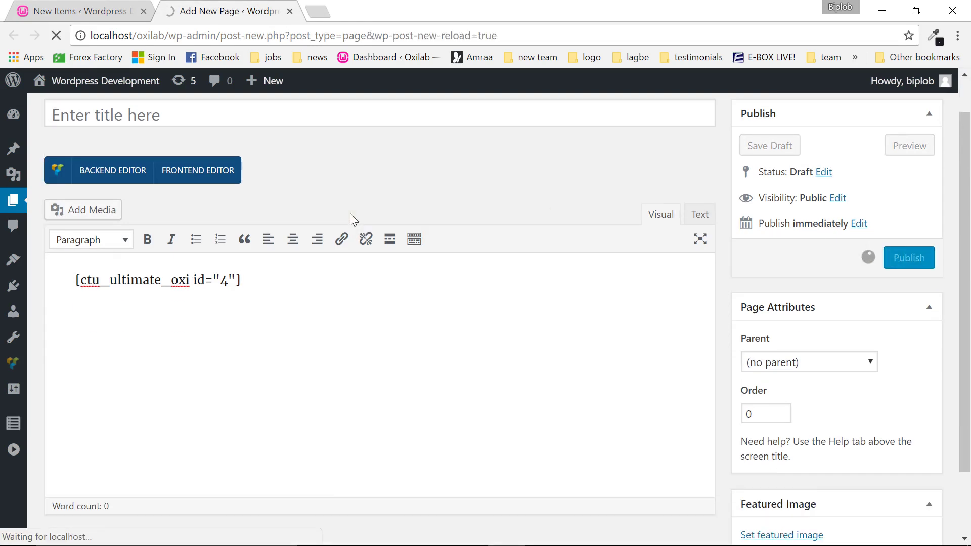
pyautogui.scroll(2, 351, 214)
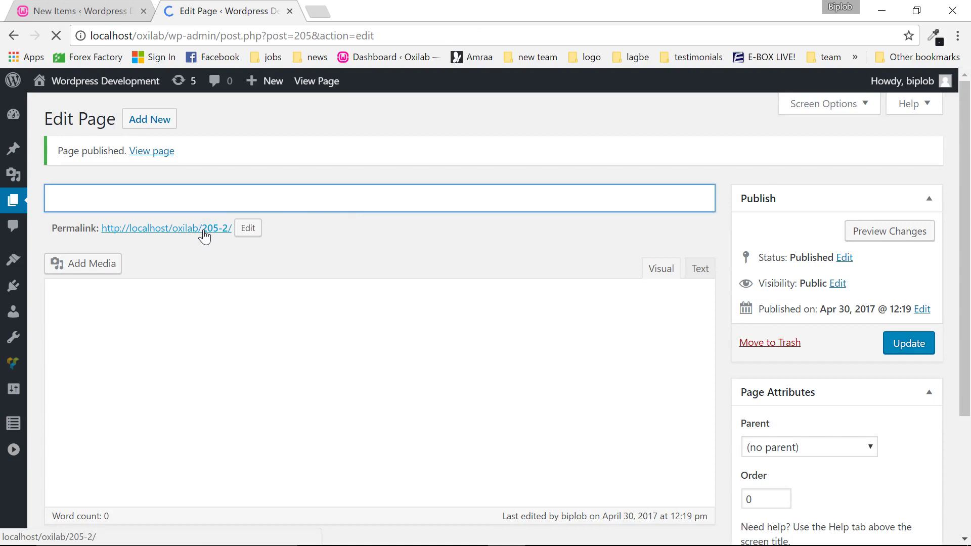
# Step: View the published page and switch between its Operators and Definitions tabs
pyautogui.click(199, 228)
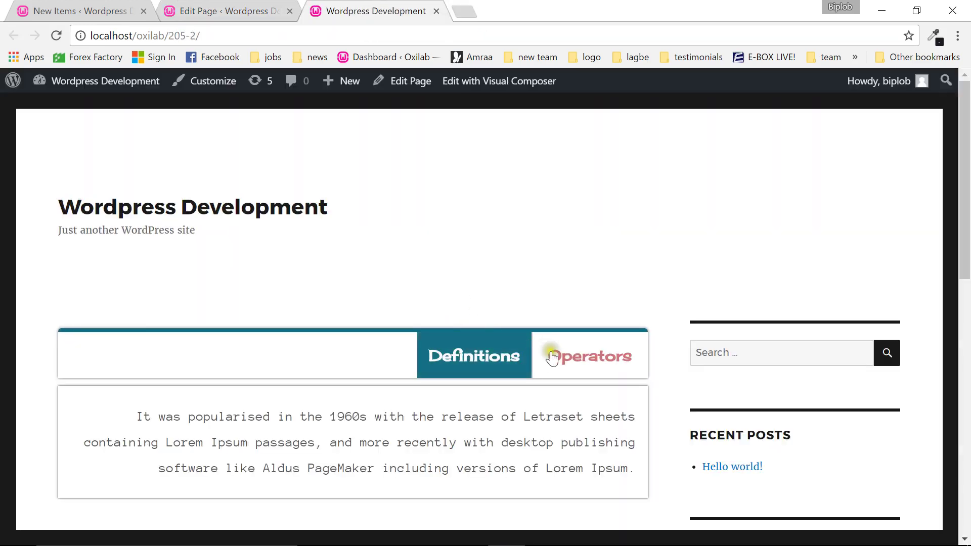
pyautogui.click(551, 364)
pyautogui.click(445, 361)
pyautogui.scroll(-3, 439, 274)
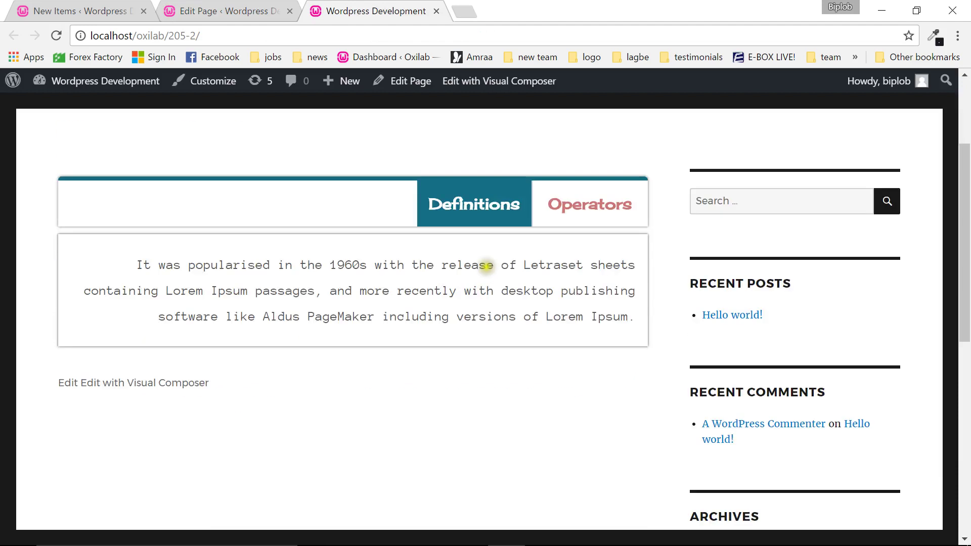
pyautogui.click(568, 212)
pyautogui.click(501, 212)
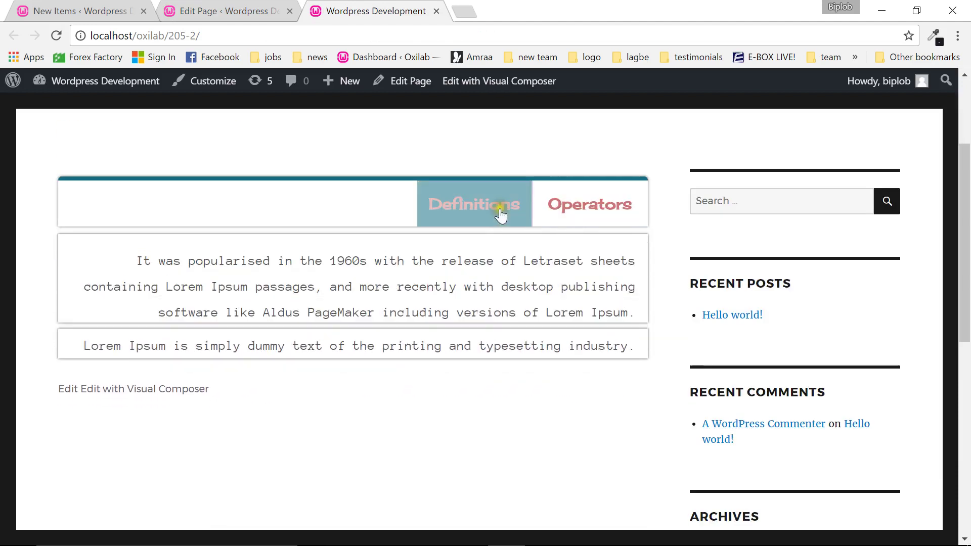
# Step: Set the heading alignment of the content tabs to Center and save the heading settings
pyautogui.click(88, 9)
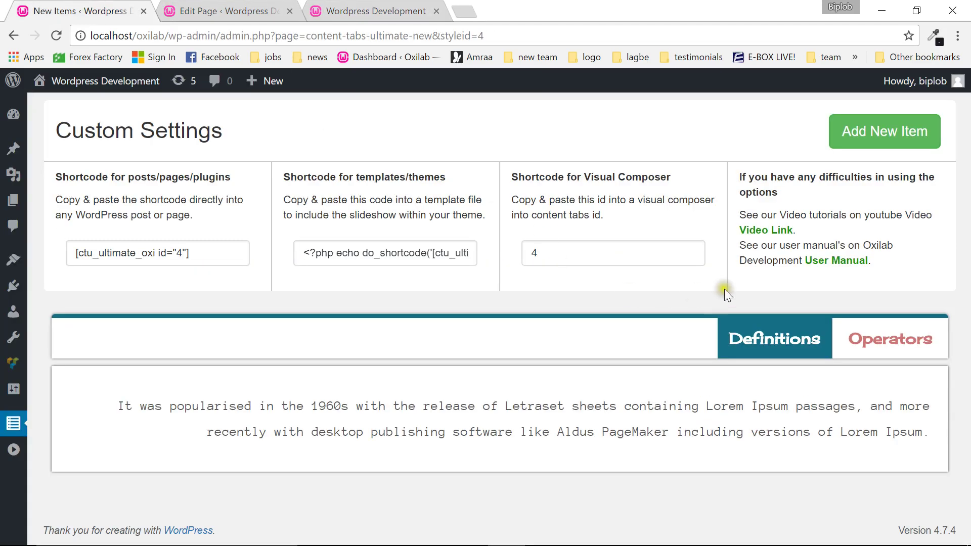
pyautogui.click(768, 332)
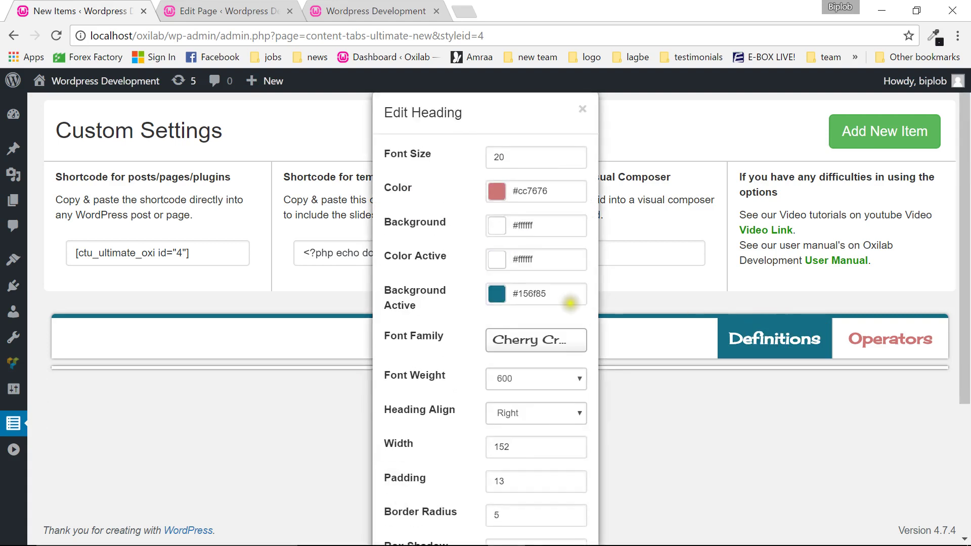
pyautogui.scroll(-3, 570, 301)
pyautogui.click(545, 266)
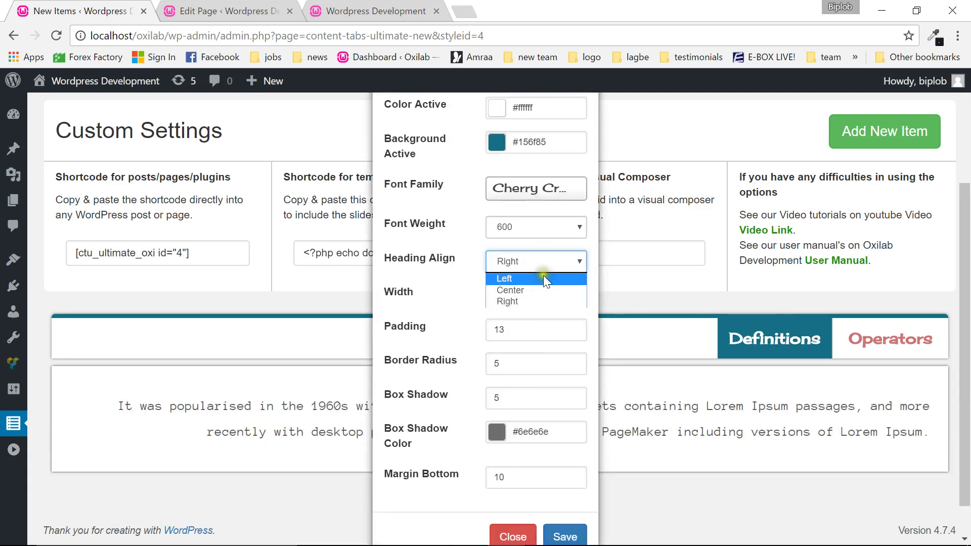
pyautogui.click(543, 289)
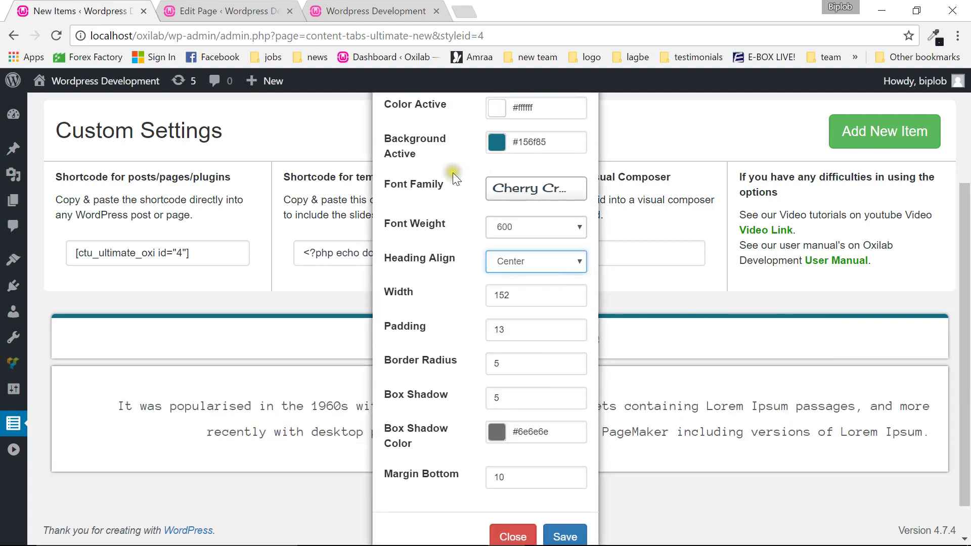
pyautogui.scroll(3, 478, 167)
pyautogui.moveTo(439, 106); pyautogui.dragTo(775, 104)
pyautogui.scroll(-3, 773, 280)
pyautogui.click(897, 487)
pyautogui.click(843, 475)
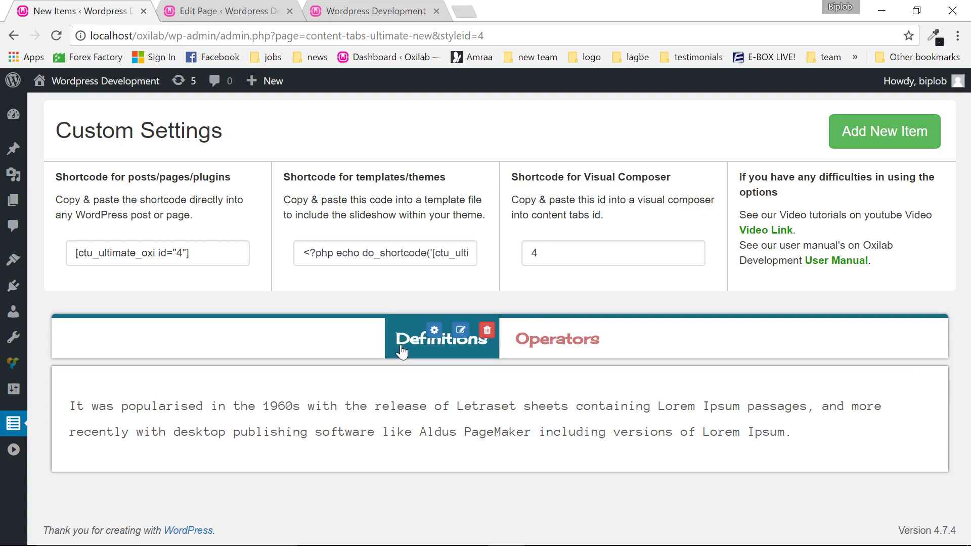
pyautogui.moveTo(519, 351)
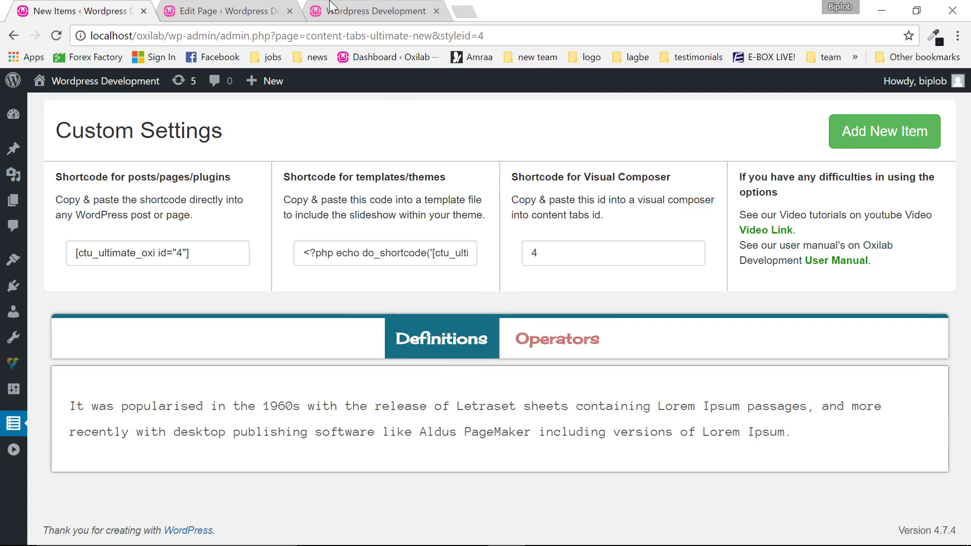
# Step: Reload the published page and switch between its tabs to check the new heading alignment
pyautogui.click(228, 10)
pyautogui.click(375, 11)
pyautogui.click(49, 38)
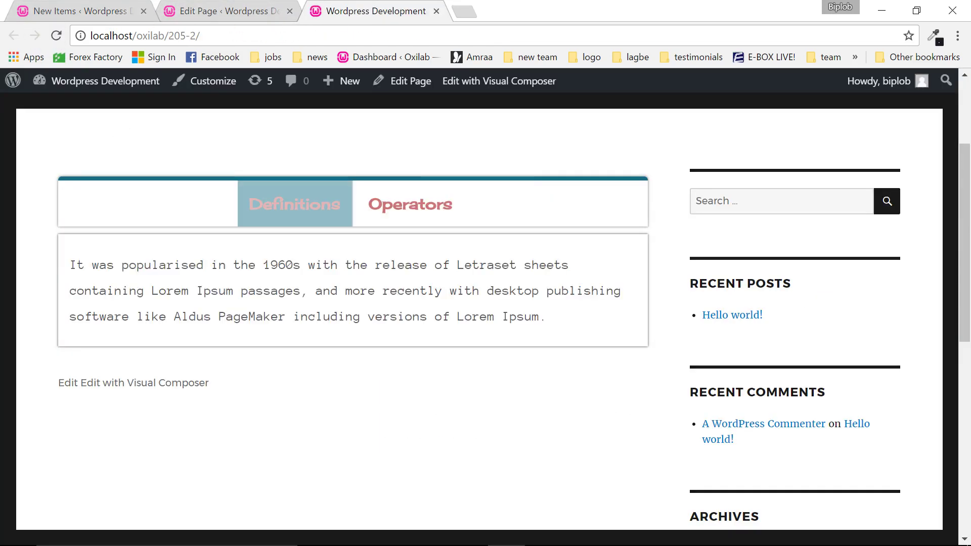
pyautogui.click(369, 222)
pyautogui.click(304, 204)
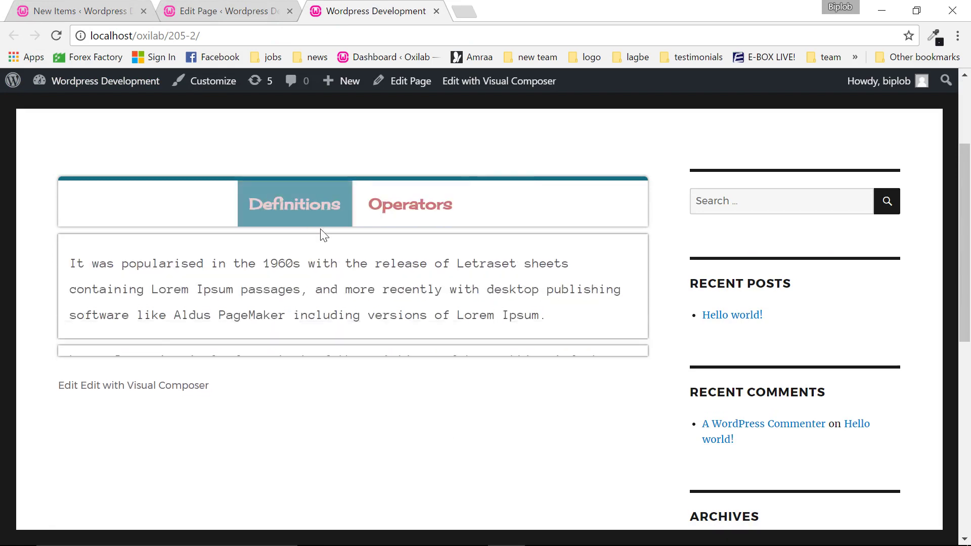
# Step: Return to the content tabs settings and select the id given for Visual Composer
pyautogui.click(172, 10)
pyautogui.click(140, 9)
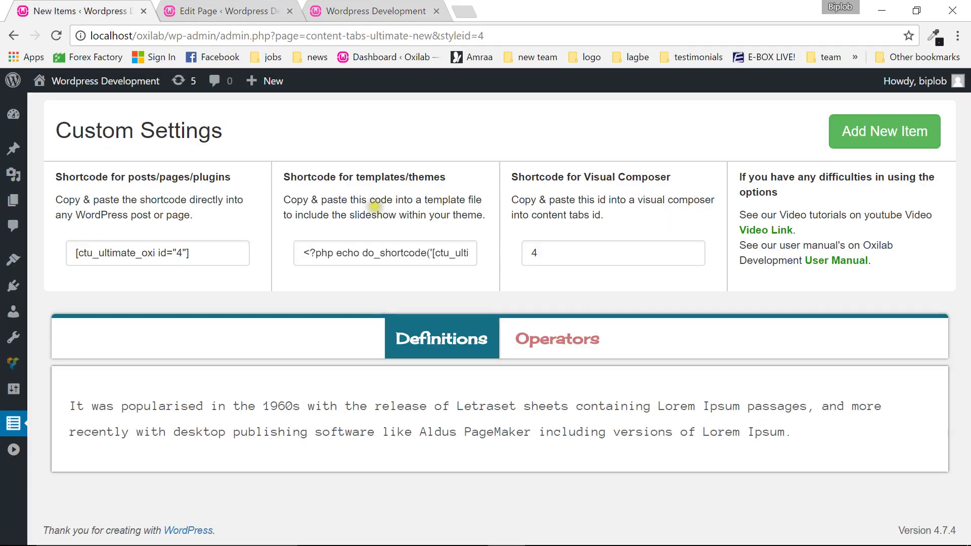
pyautogui.moveTo(554, 253); pyautogui.dragTo(503, 251)
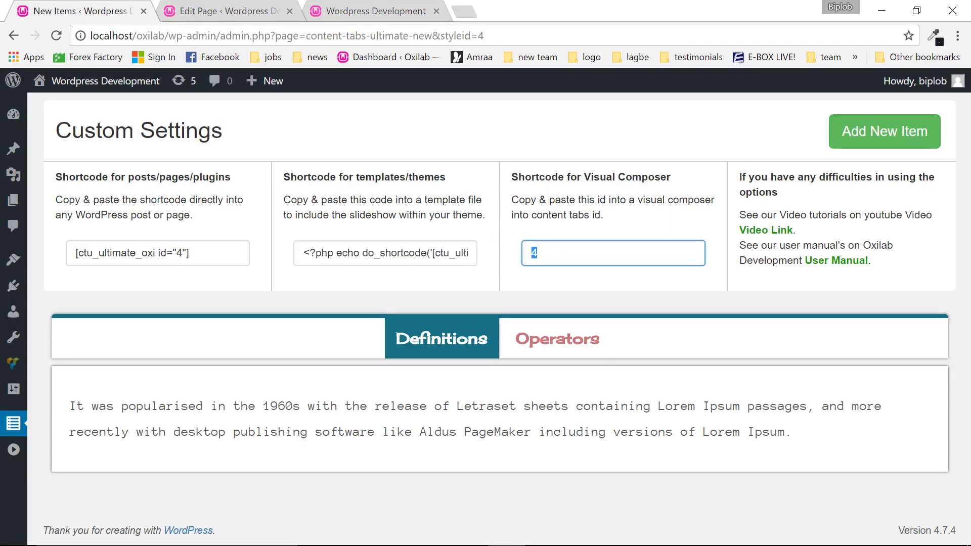
pyautogui.moveTo(516, 184); pyautogui.dragTo(652, 215)
pyautogui.click(551, 229)
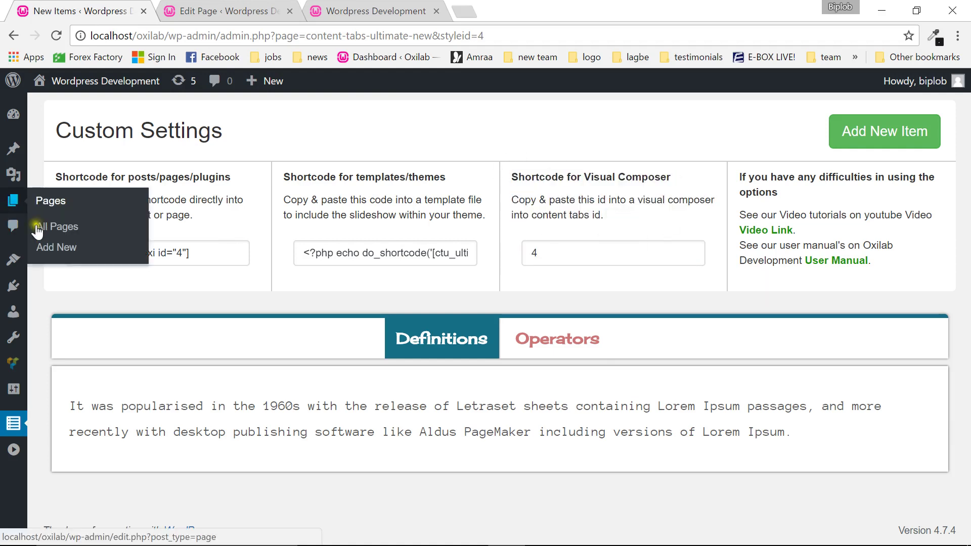
# Step: Start another new page in a separate browser tab and close the old Edit Page tab
pyautogui.middleClick(63, 246)
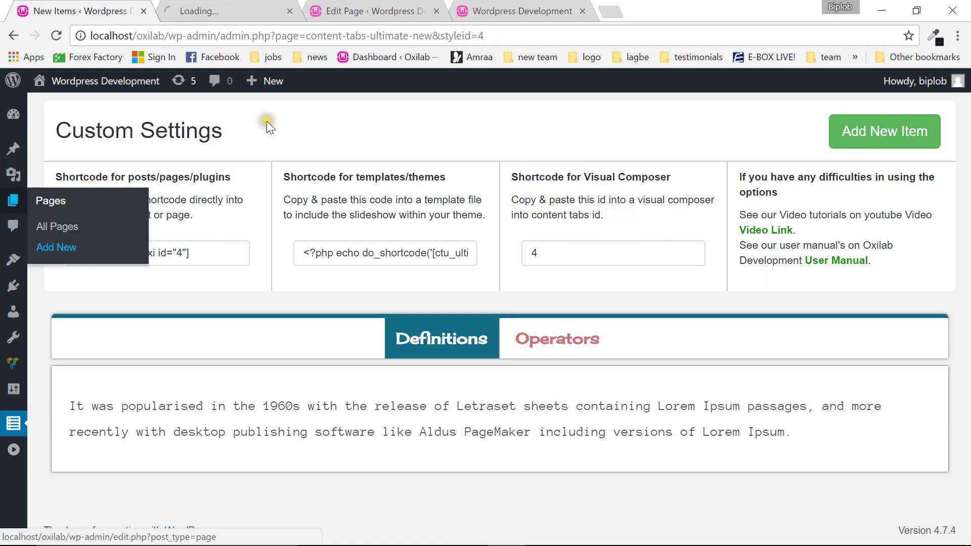
pyautogui.click(394, 13)
pyautogui.click(436, 11)
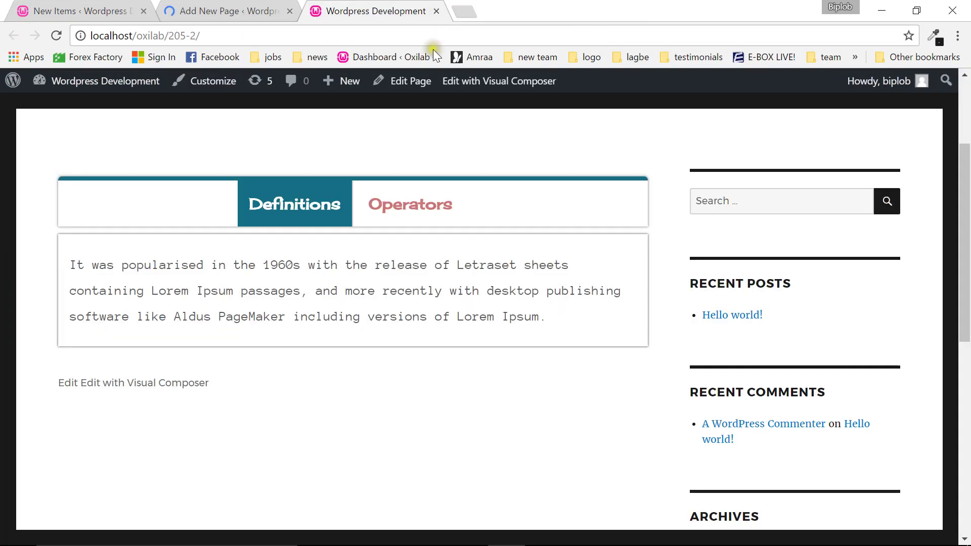
pyautogui.click(363, 212)
pyautogui.click(314, 210)
# Step: Open the new blank page in the Visual Composer backend editor
pyautogui.click(254, 17)
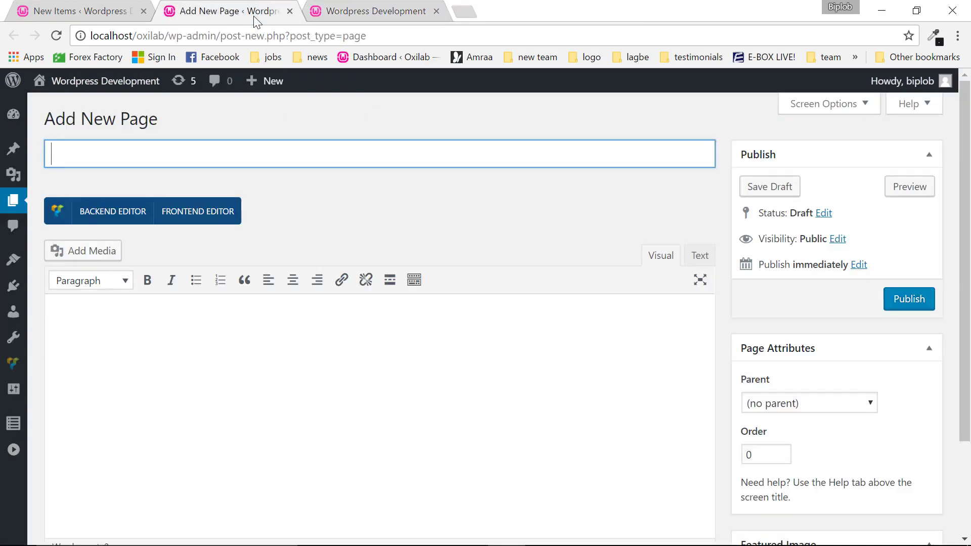
pyautogui.click(83, 212)
pyautogui.scroll(-3, 224, 352)
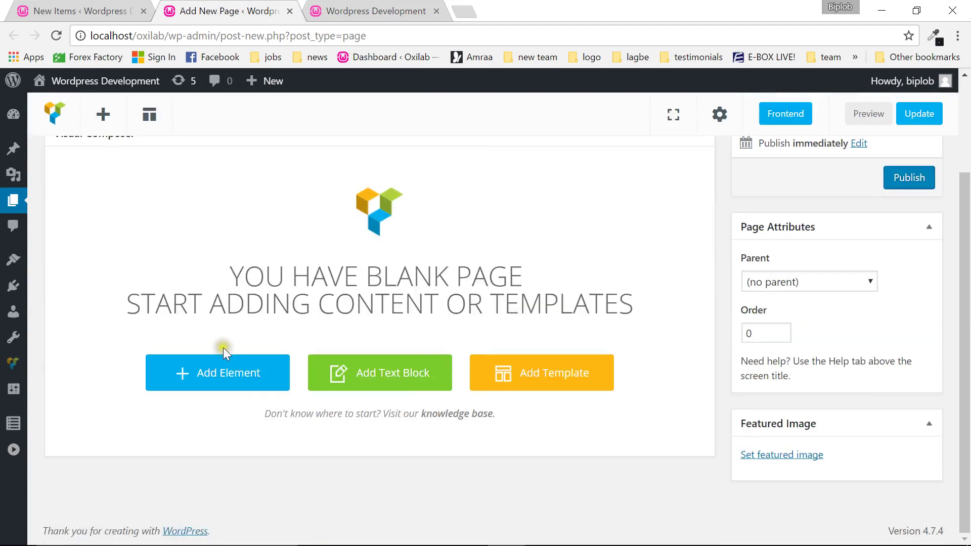
# Step: Add the Content Tabs element from the content category to the blank page
pyautogui.click(238, 374)
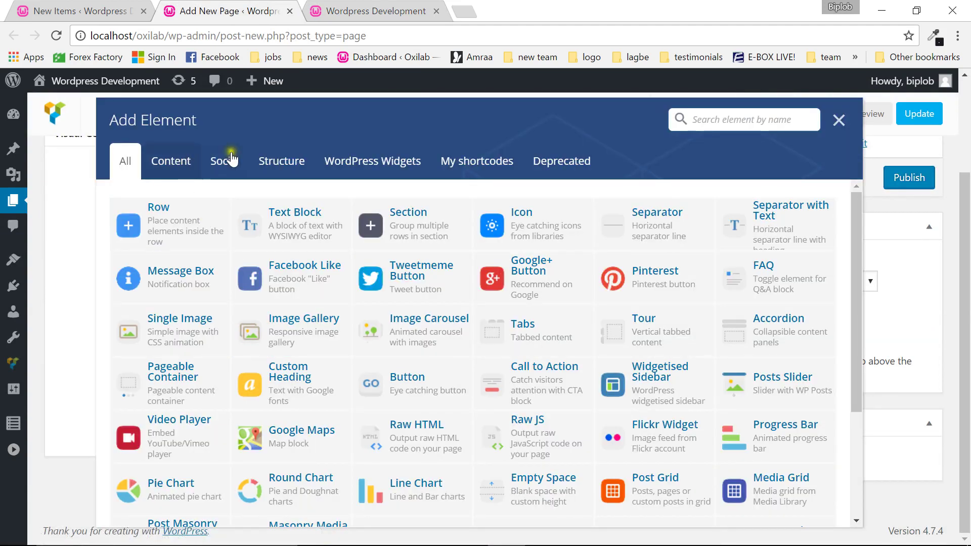
pyautogui.click(838, 121)
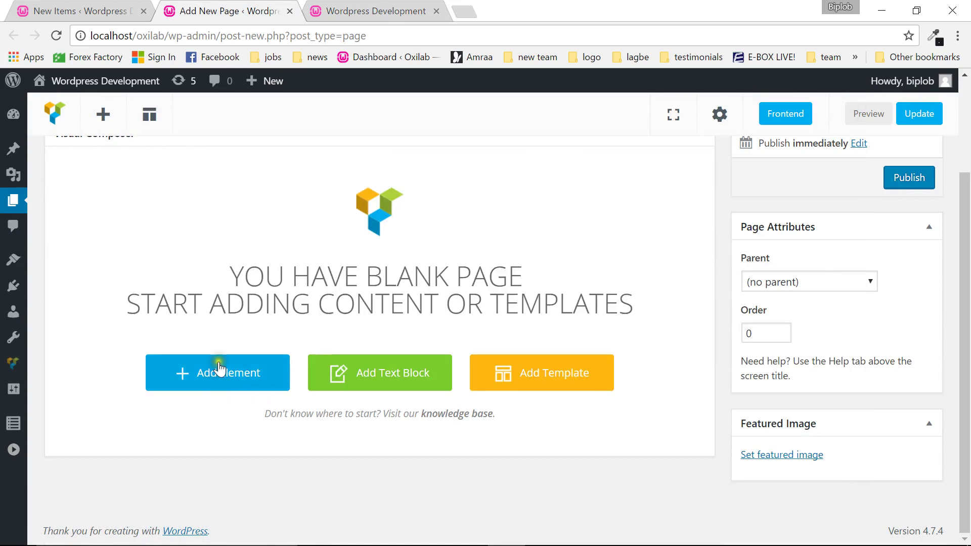
pyautogui.click(239, 377)
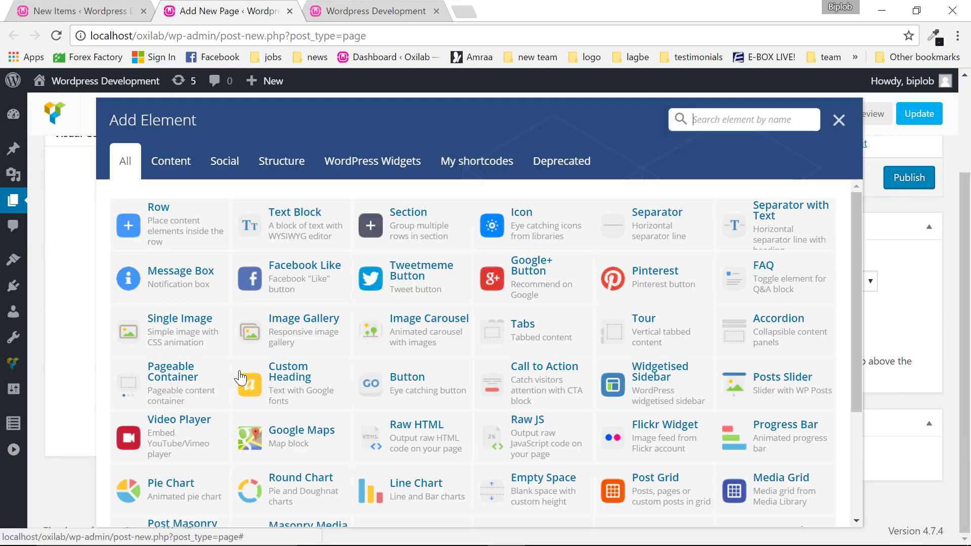
pyautogui.click(180, 167)
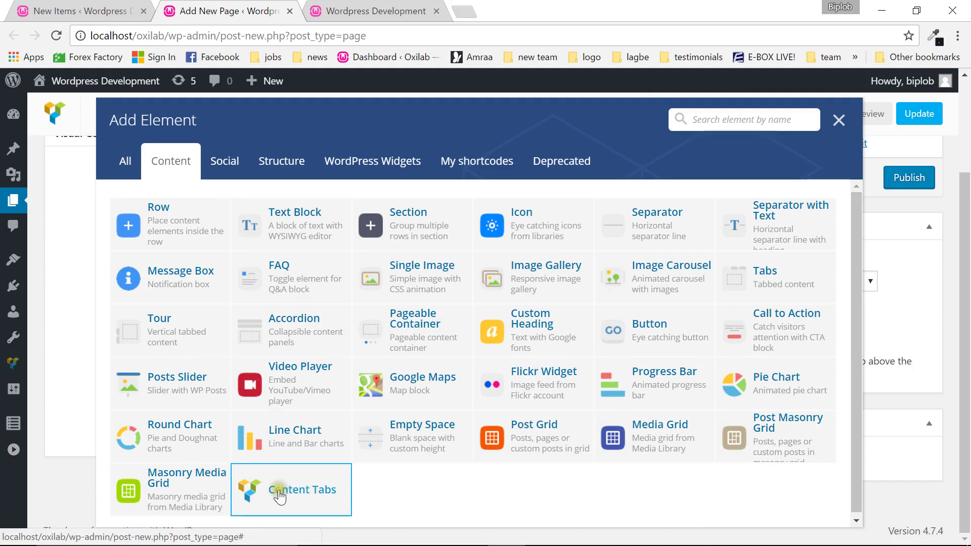
pyautogui.click(311, 490)
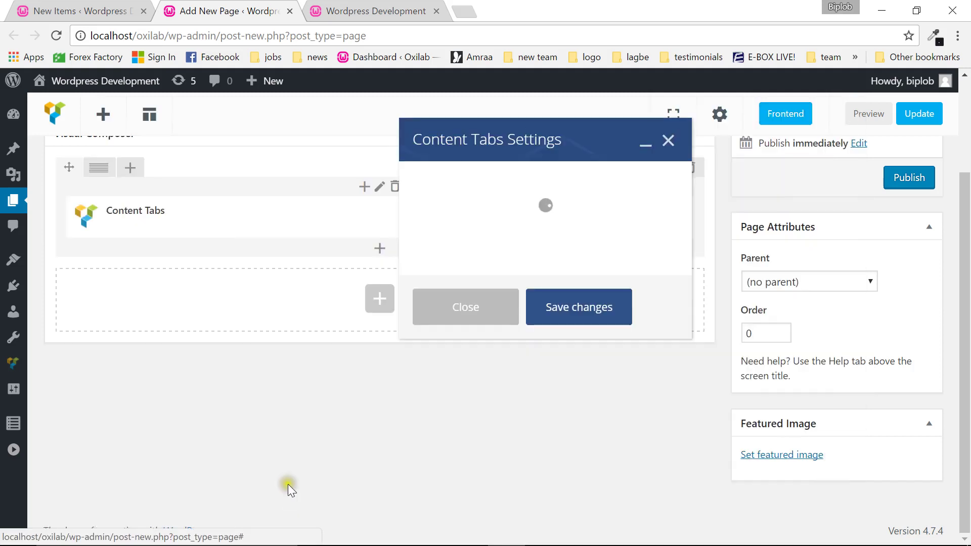
# Step: Copy the Visual Composer id 4 from the content tabs settings into the element's ID and save the element
pyautogui.click(469, 215)
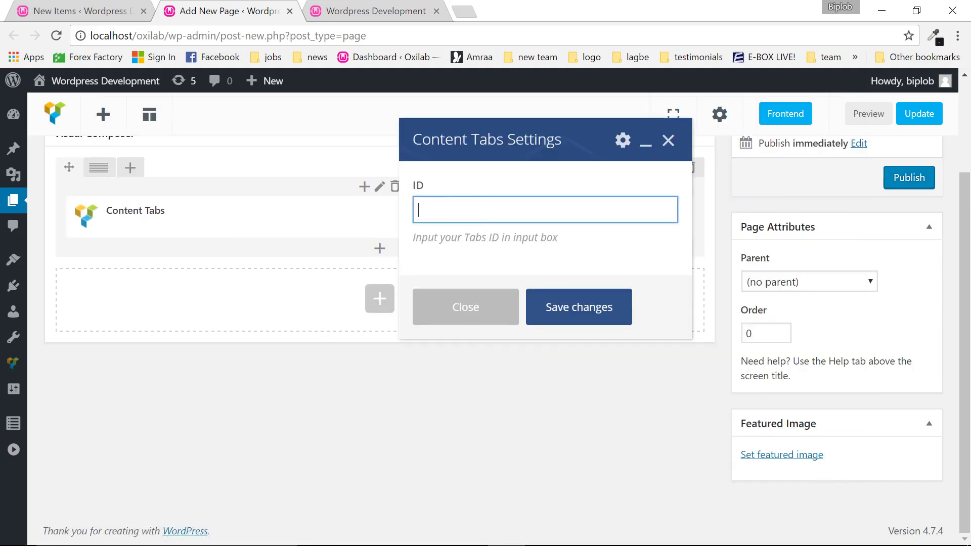
pyautogui.moveTo(412, 240); pyautogui.dragTo(553, 241)
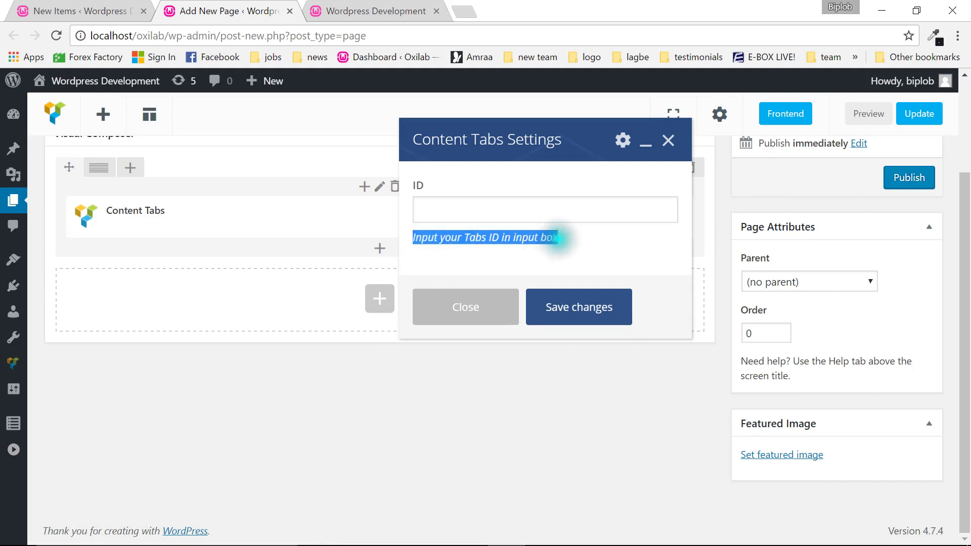
pyautogui.click(553, 241)
pyautogui.click(114, 12)
pyautogui.moveTo(587, 255); pyautogui.dragTo(526, 255)
pyautogui.hotkey('ctrl', 'c')
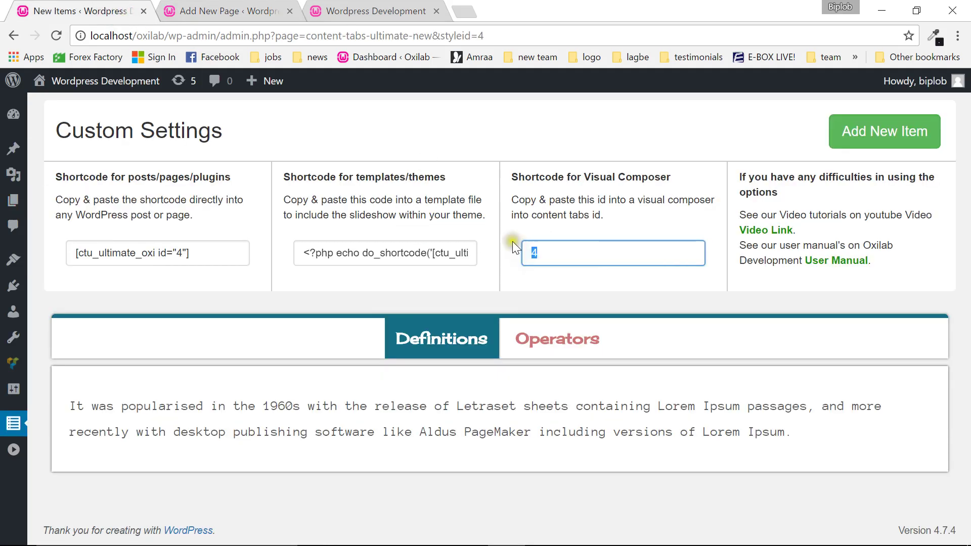
pyautogui.click(223, 10)
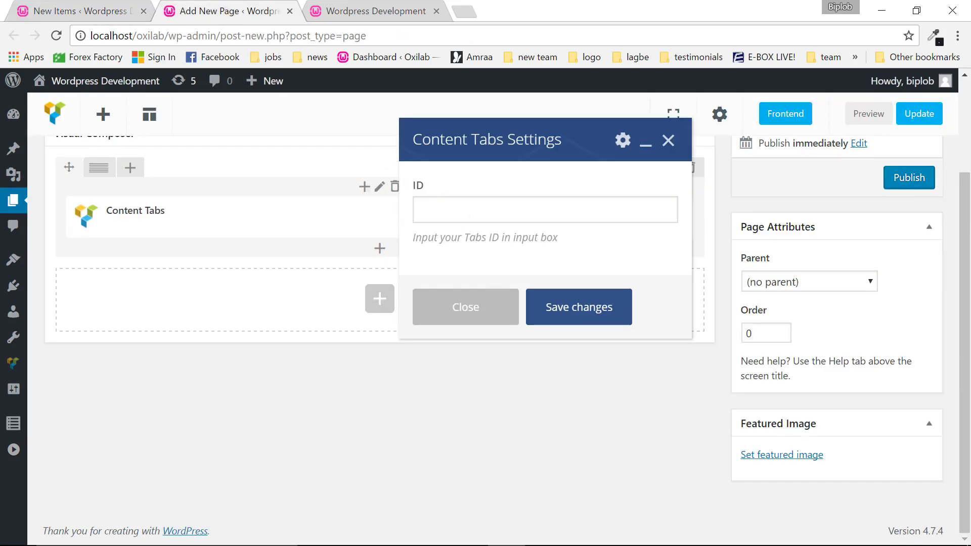
pyautogui.click(418, 209)
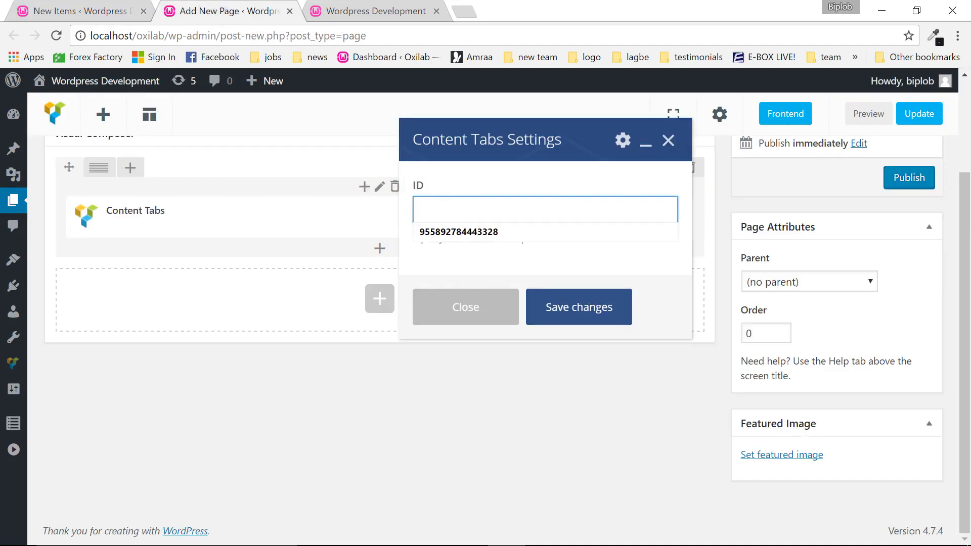
pyautogui.hotkey('ctrl', 'v')
pyautogui.click(600, 307)
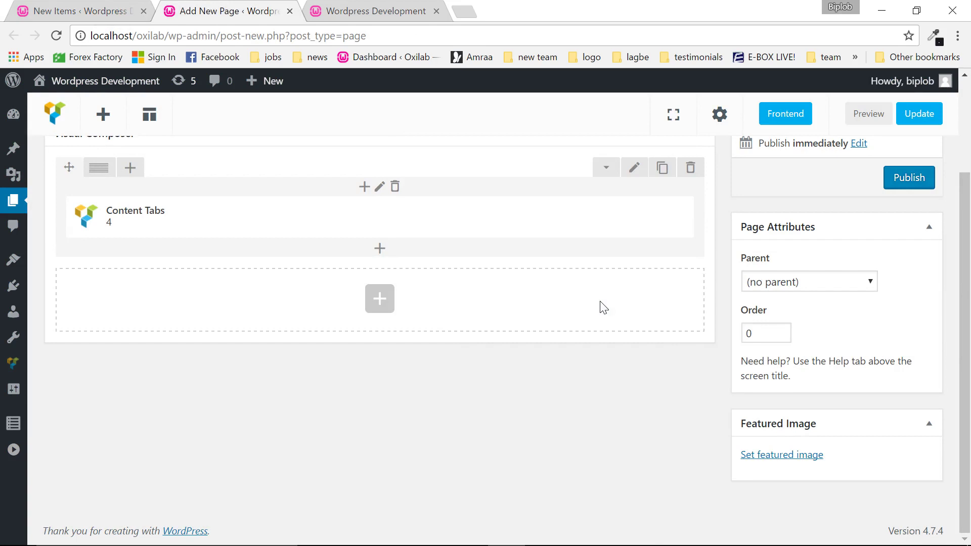
# Step: Publish the page and open its permalink in a new browser tab
pyautogui.click(124, 224)
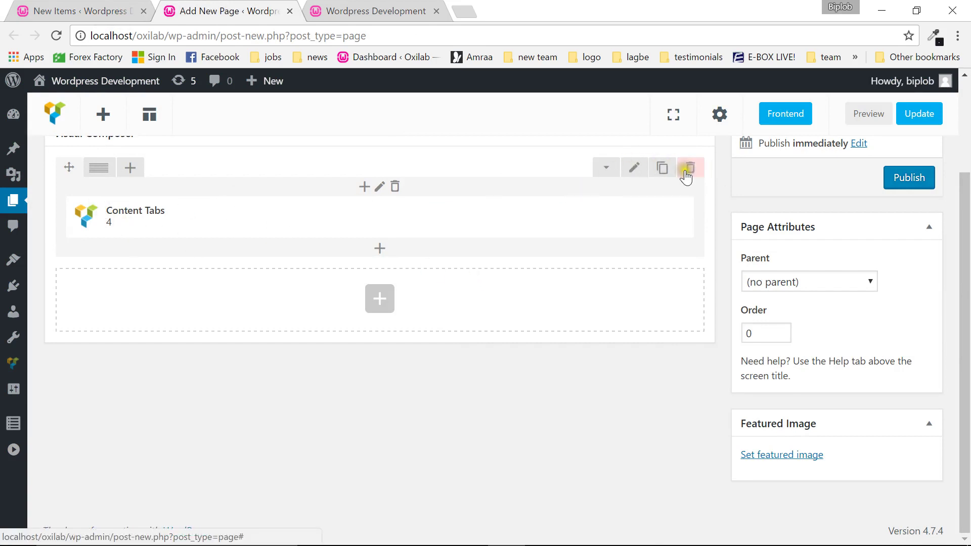
pyautogui.click(903, 179)
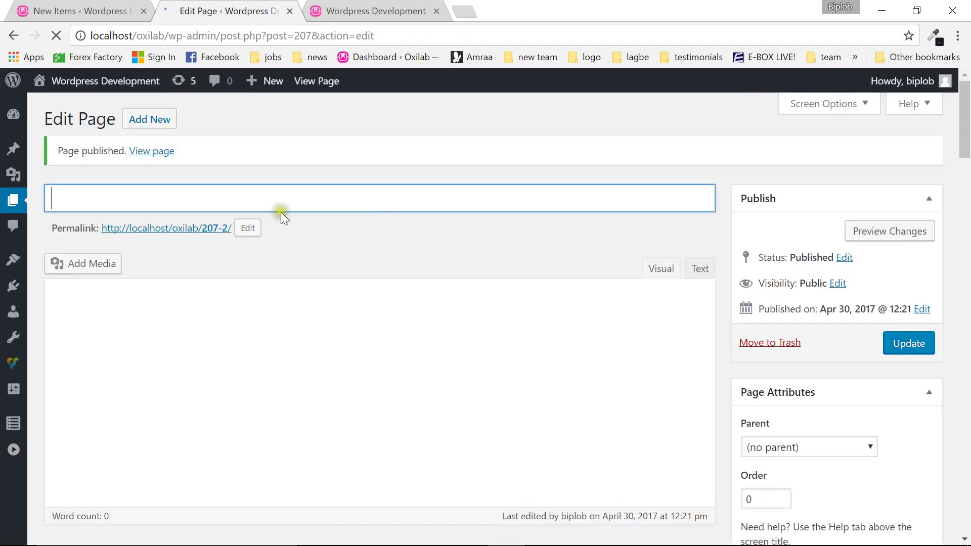
pyautogui.rightClick(206, 232)
pyautogui.click(230, 236)
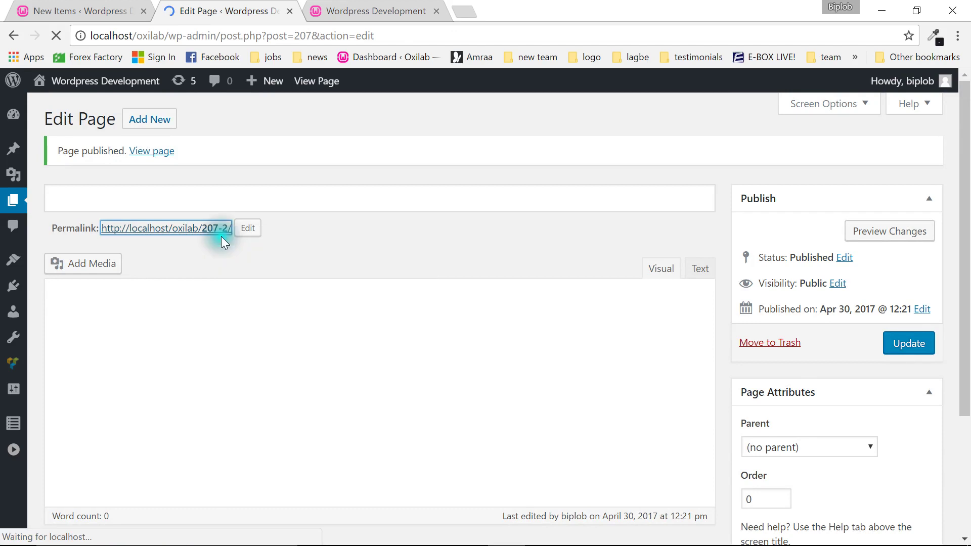
# Step: View the published page and switch between its Definitions and Operators tabs to check the embedded tab set
pyautogui.click(342, 10)
pyautogui.click(251, 6)
pyautogui.click(415, 8)
pyautogui.scroll(-3, 388, 388)
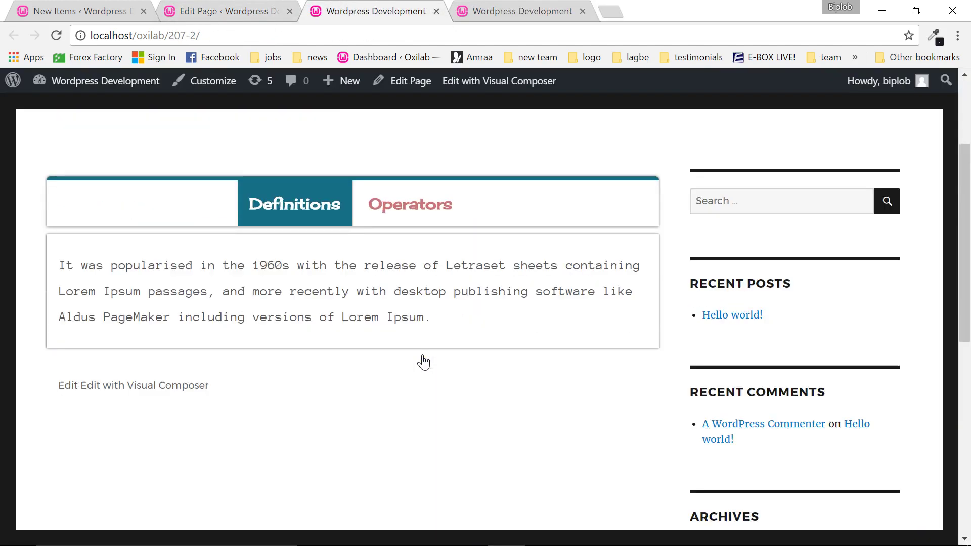
pyautogui.click(405, 208)
pyautogui.click(290, 217)
pyautogui.click(228, 10)
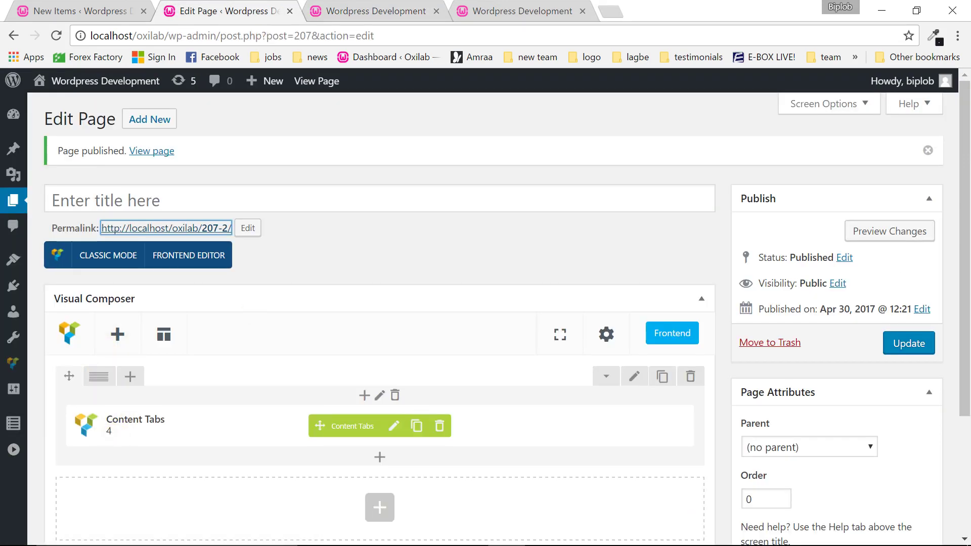
pyautogui.click(377, 10)
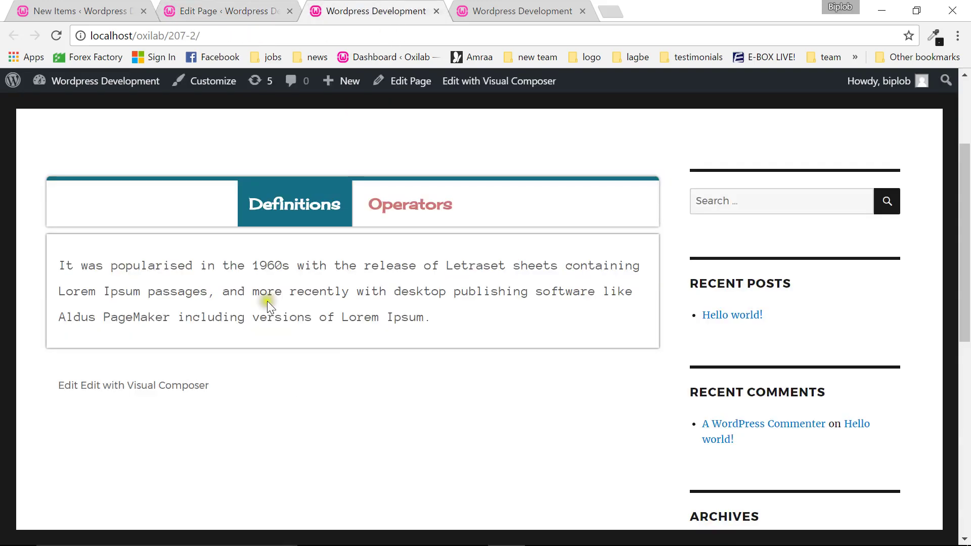
pyautogui.click(389, 227)
pyautogui.click(309, 191)
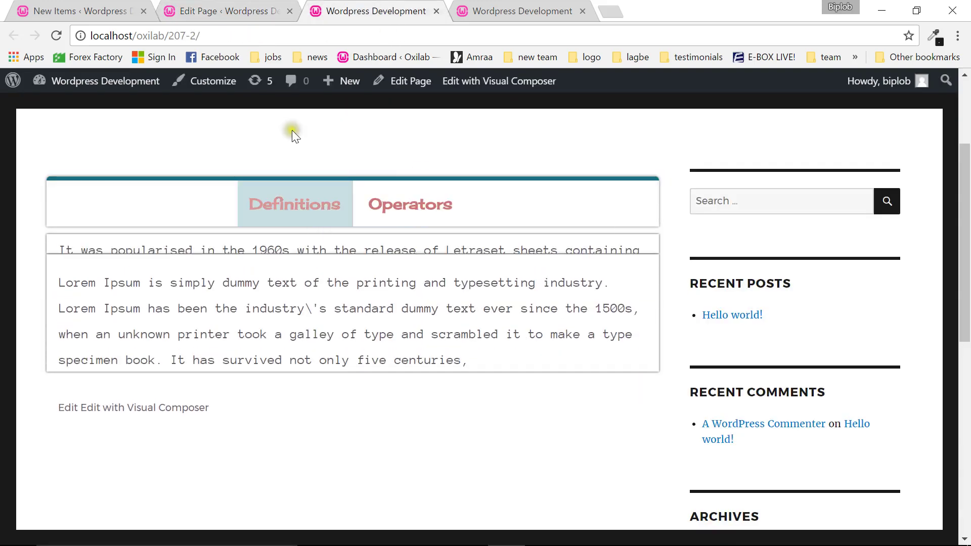
# Step: Return to the content tabs settings and set the heading's box shadow color to #8a8a8a
pyautogui.click(228, 10)
pyautogui.click(115, 7)
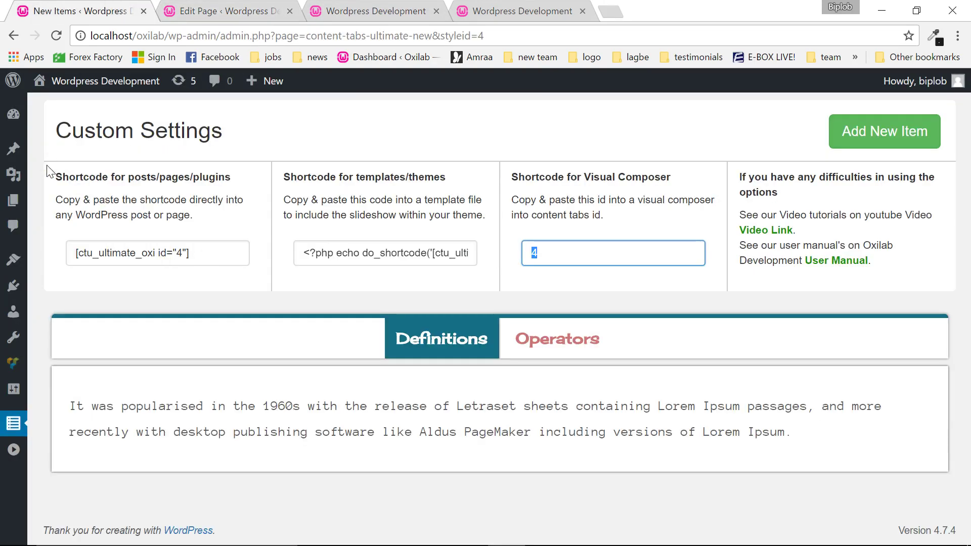
pyautogui.moveTo(138, 176); pyautogui.dragTo(185, 215)
pyautogui.click(455, 338)
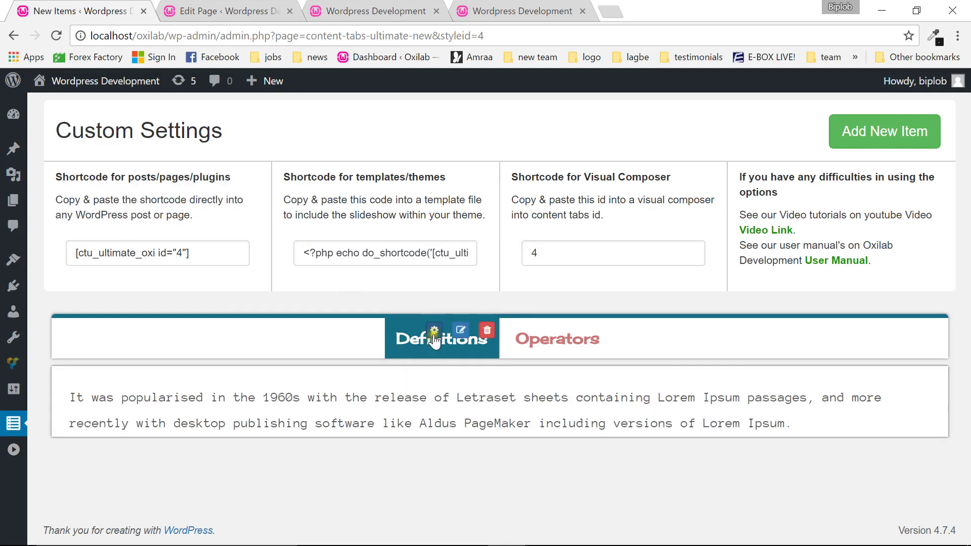
pyautogui.click(434, 334)
pyautogui.scroll(-1, 528, 333)
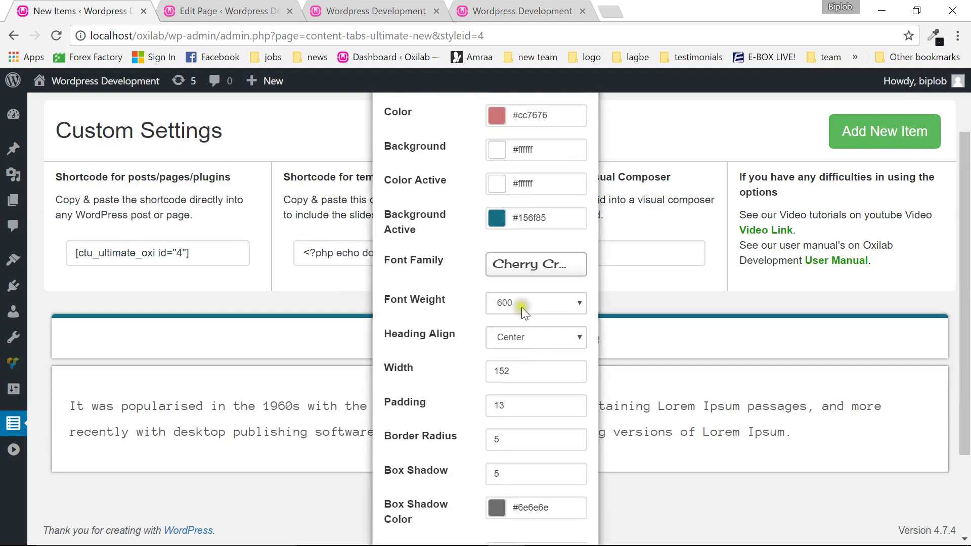
pyautogui.scroll(-2, 536, 282)
pyautogui.click(529, 395)
pyautogui.click(550, 490)
pyautogui.moveTo(550, 491); pyautogui.dragTo(465, 459)
pyautogui.click(468, 374)
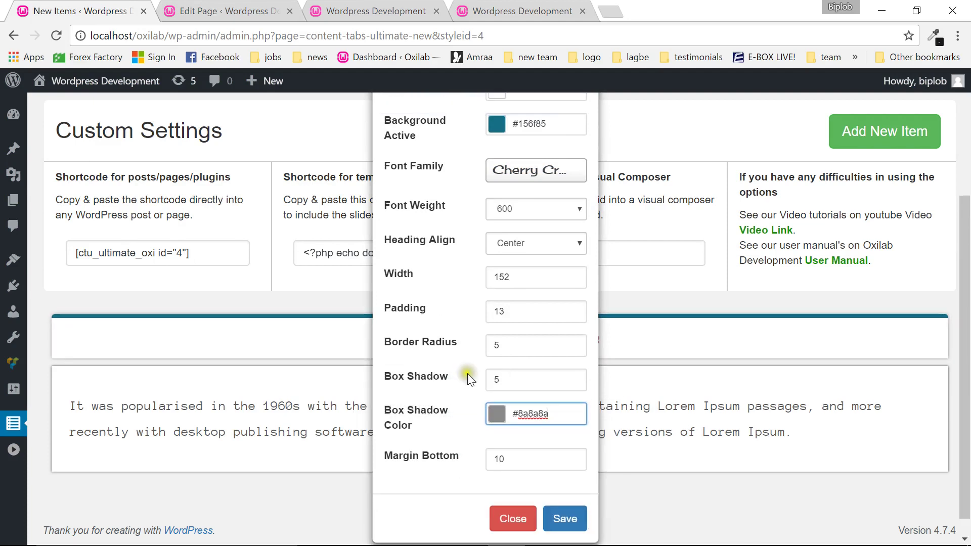
# Step: Increase the heading width while watching the tab preview, and save the heading settings
pyautogui.scroll(3, 521, 347)
pyautogui.click(536, 447)
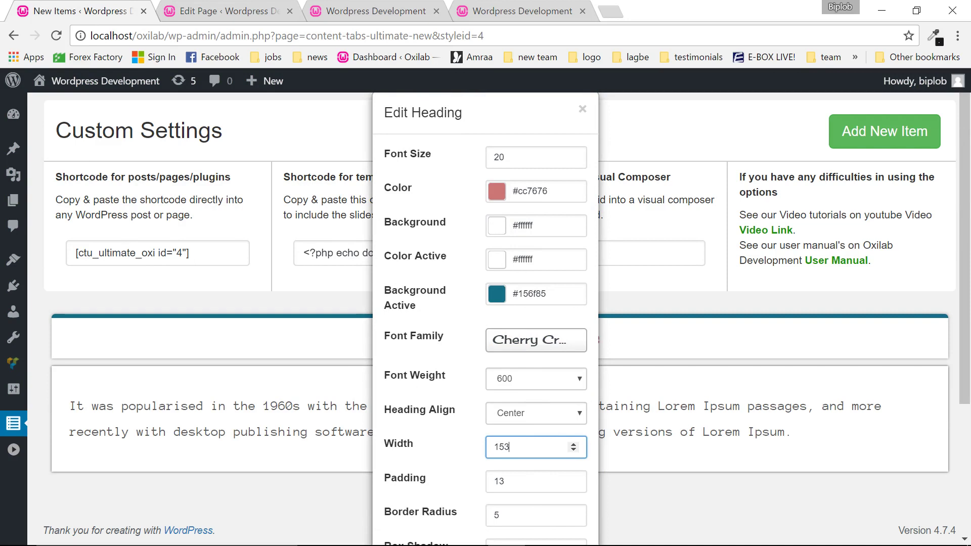
pyautogui.moveTo(450, 108); pyautogui.dragTo(765, 111)
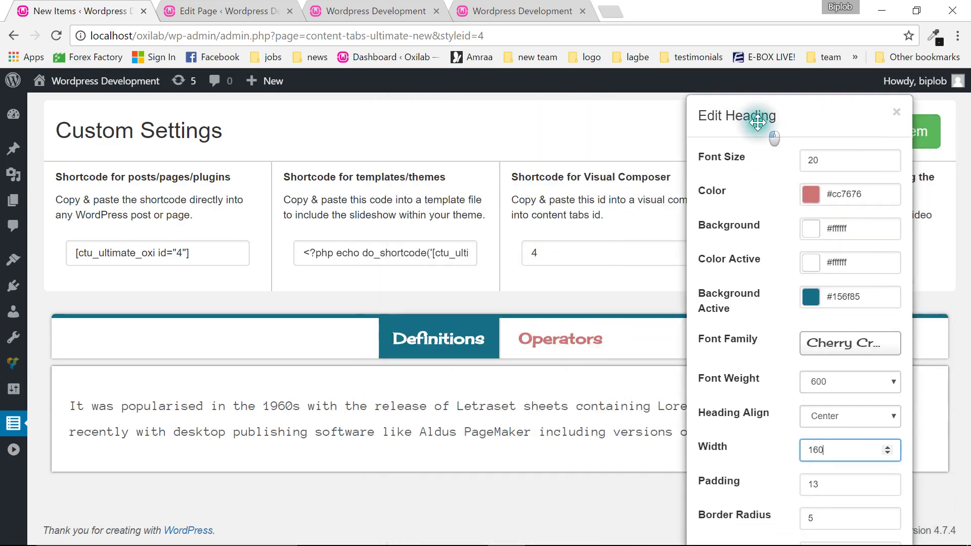
pyautogui.scroll(20, 841, 449)
pyautogui.scroll(13, 841, 449)
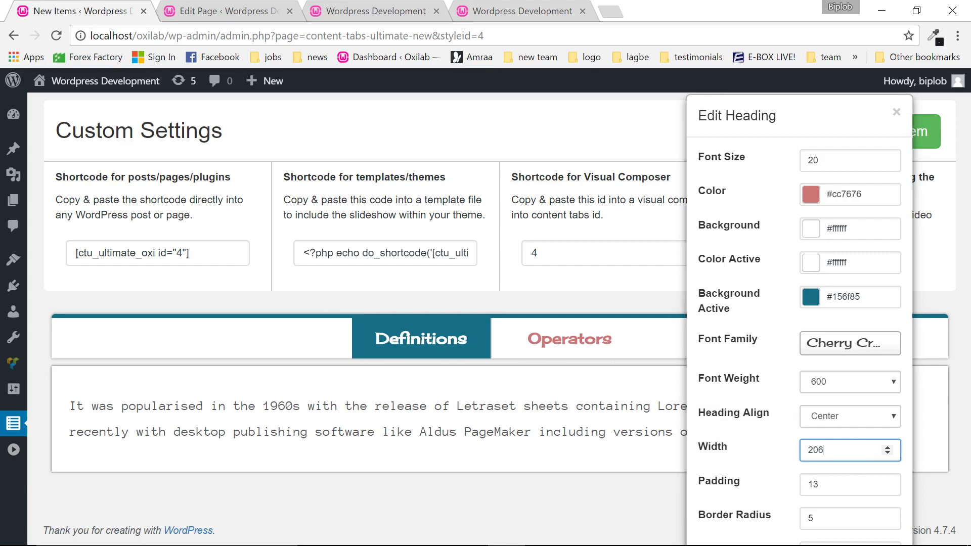
pyautogui.scroll(1, 841, 449)
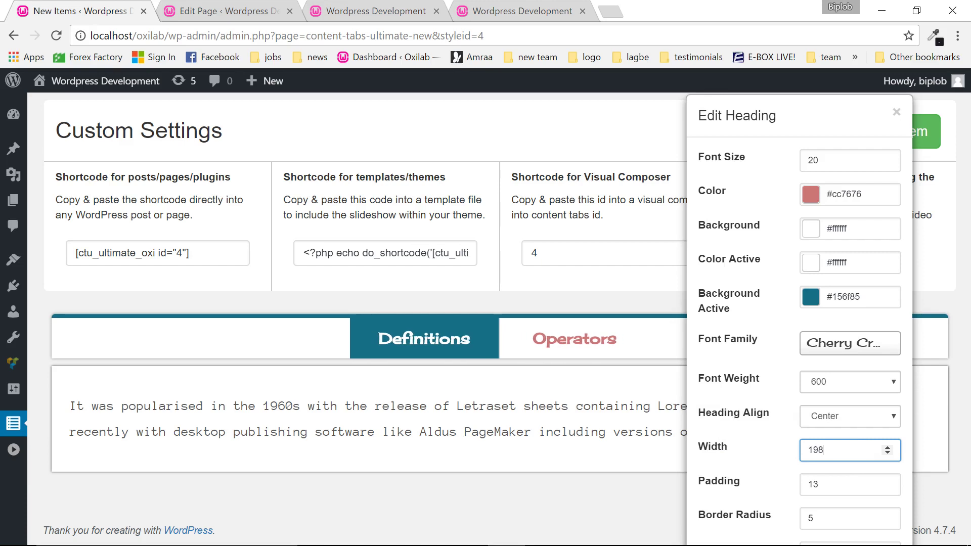
pyautogui.scroll(-4, 854, 455)
pyautogui.click(897, 502)
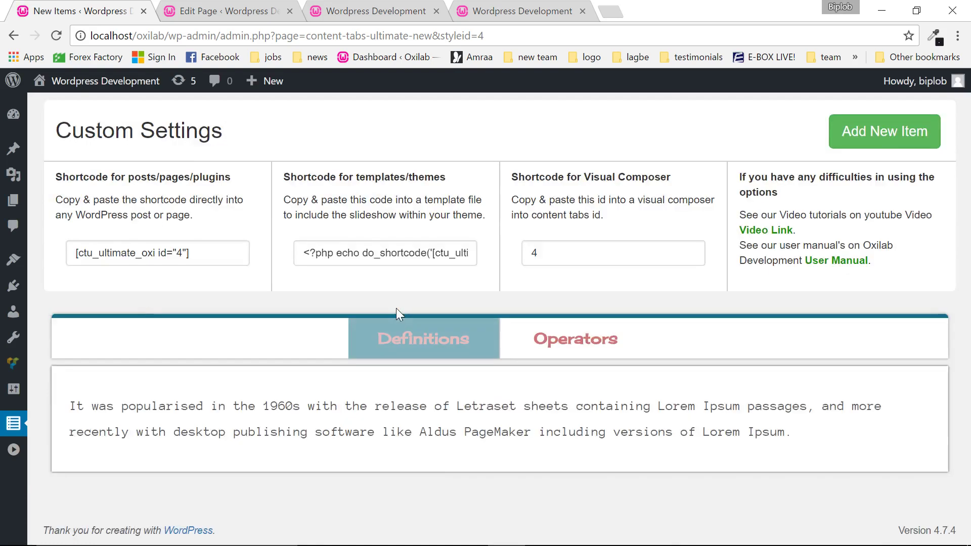
# Step: Reload the published page and switch between its tabs to check the new heading width
pyautogui.click(328, 6)
pyautogui.click(56, 35)
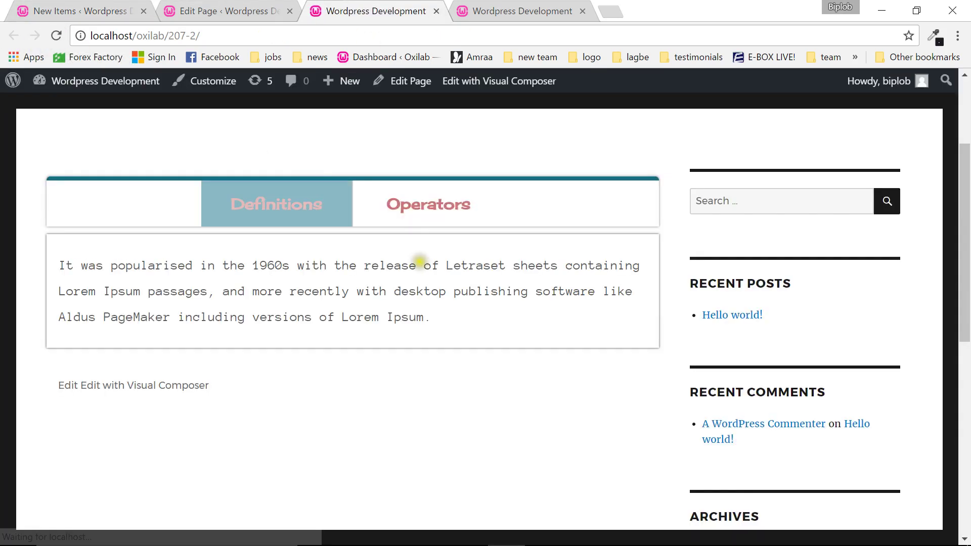
pyautogui.click(390, 219)
pyautogui.click(307, 214)
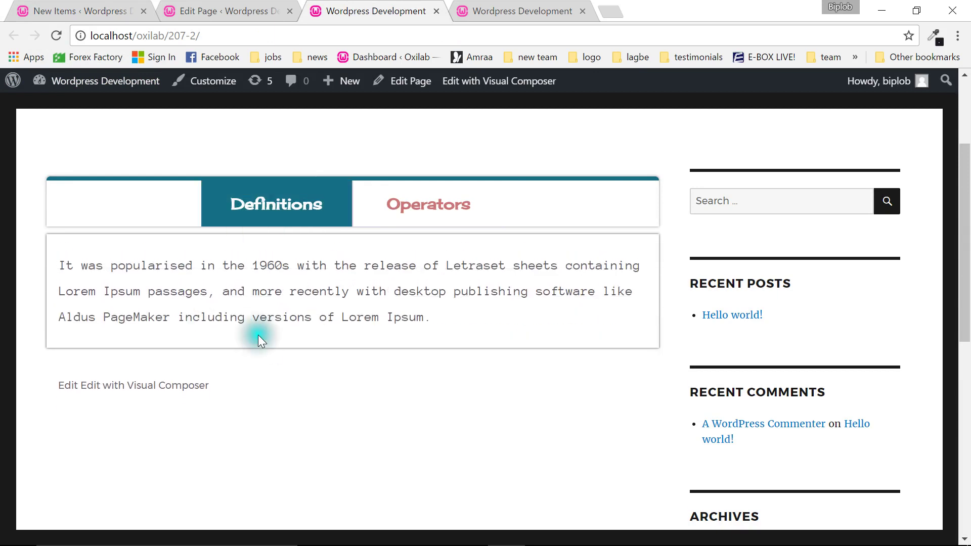